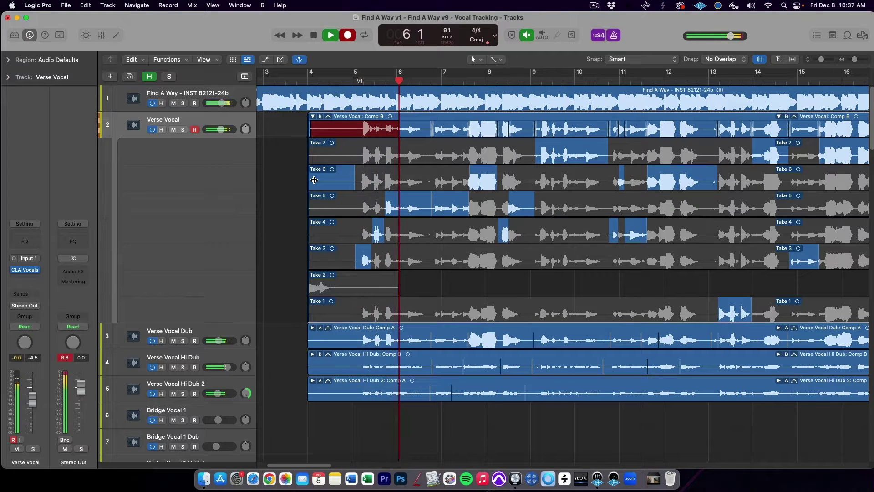
Stop recording the new take on the Verse Vocal track and switch its take folder to Comp A.
key(space)
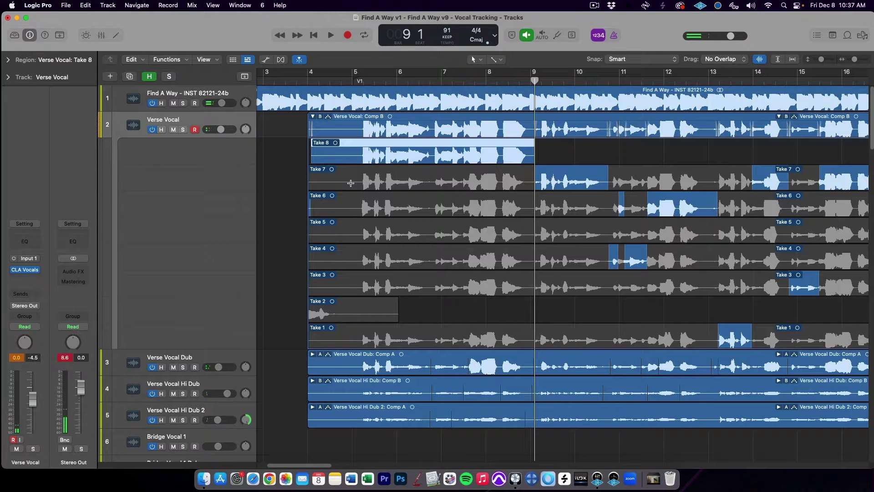
click(321, 117)
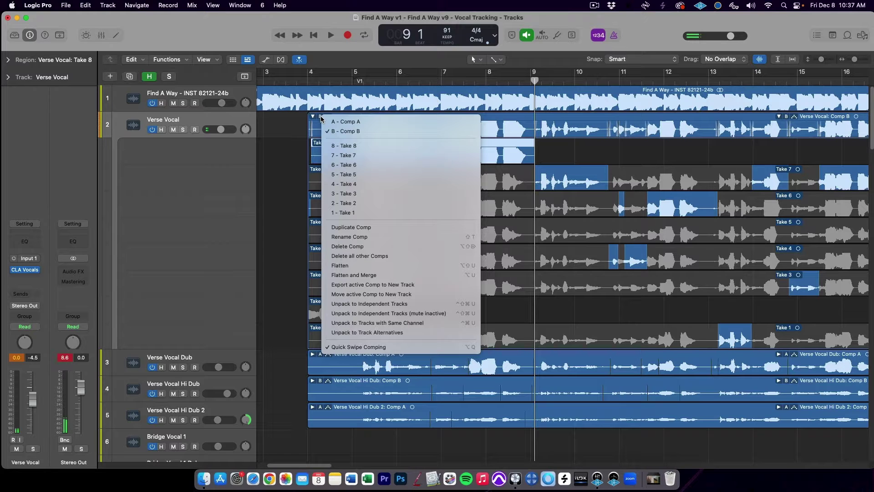
click(327, 122)
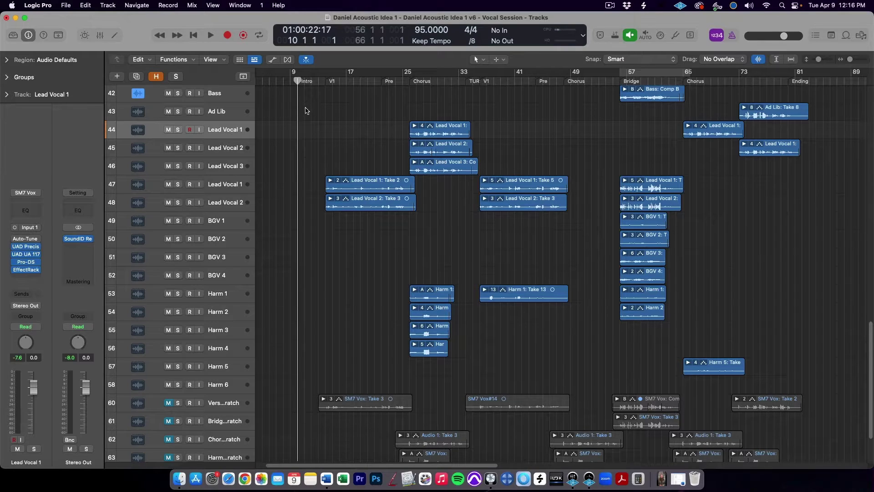
Color all Ad Lib and Lead Vocal regions bright red.
drag(306, 110, 839, 383)
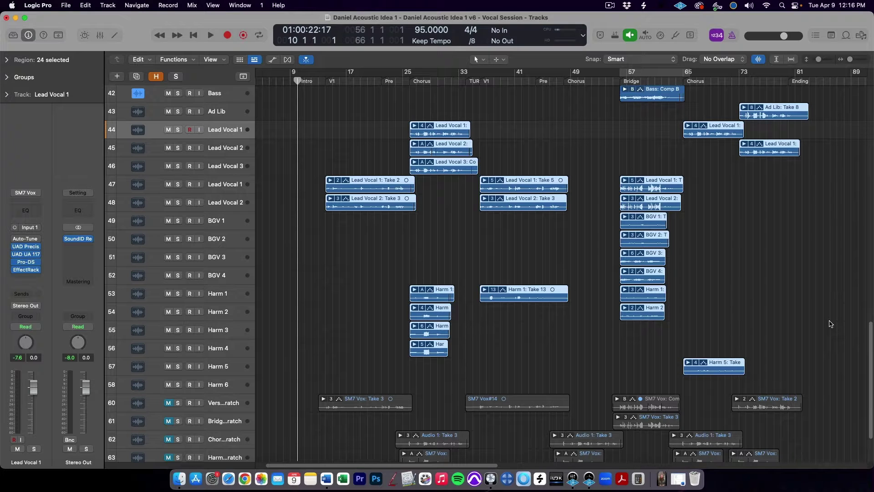
click(830, 324)
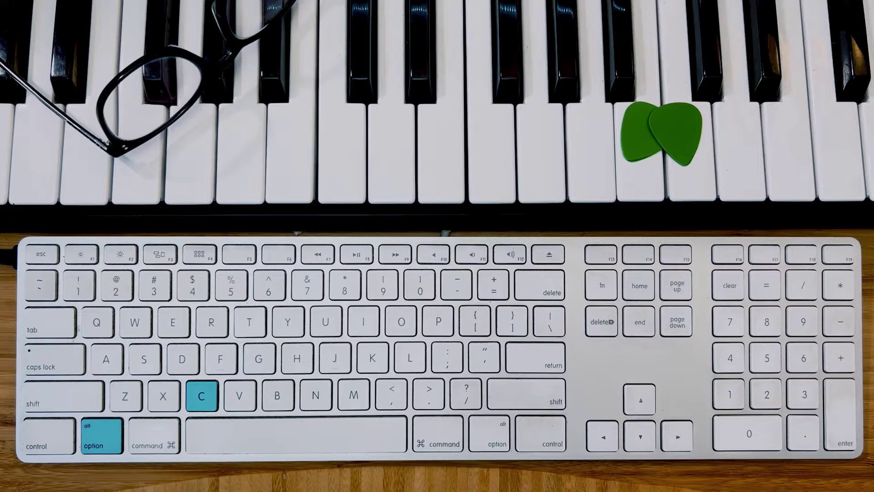
key(alt+c)
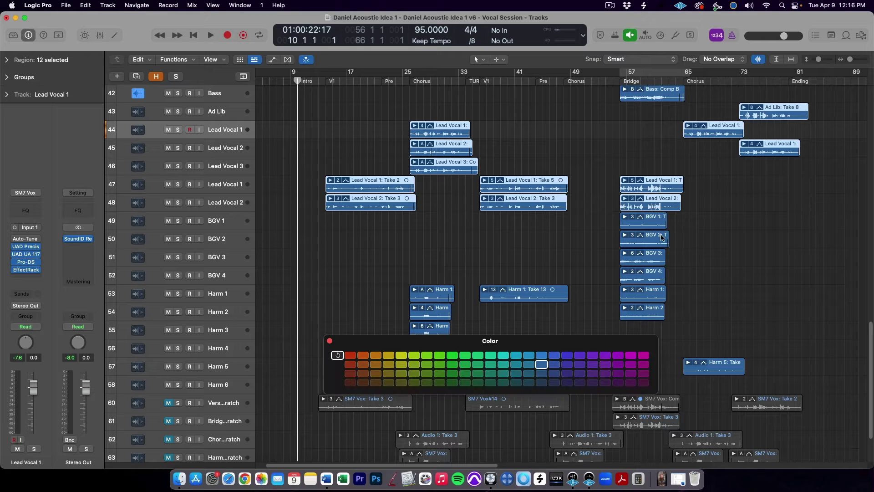
click(351, 356)
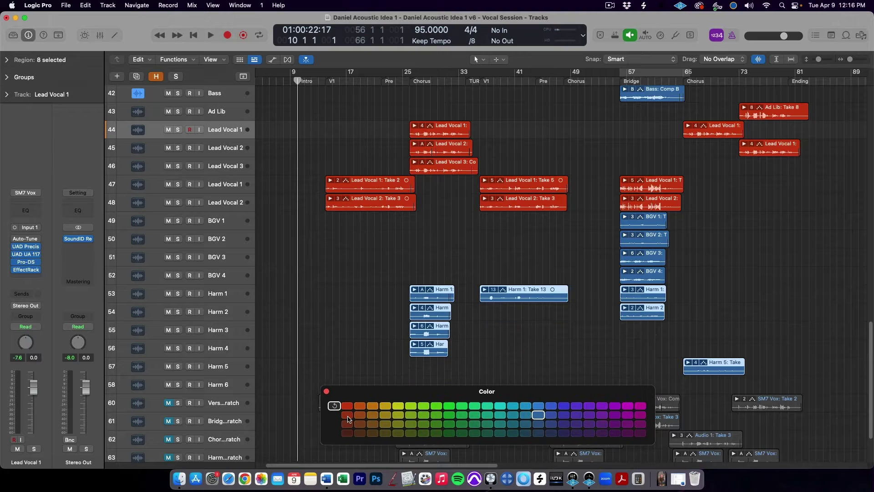
Color the Harm regions a darker red and the BGV regions the darkest red, then close the color palette.
click(348, 416)
drag(582, 215, 681, 271)
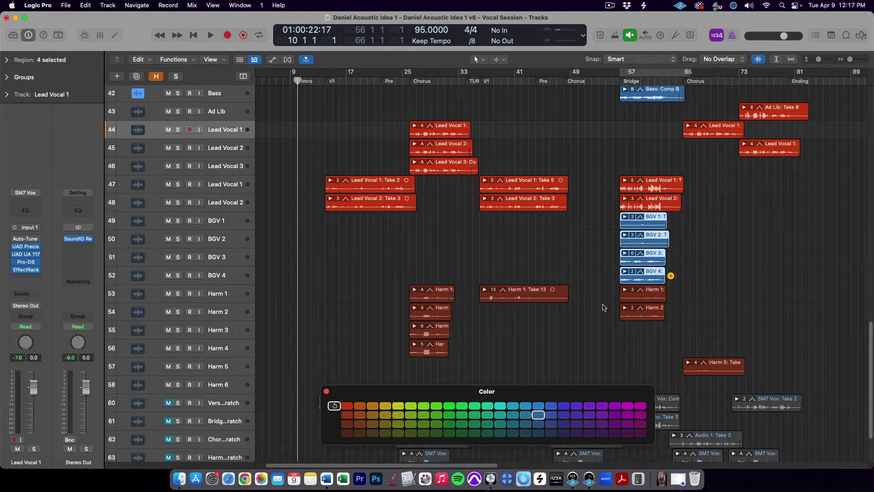
click(347, 433)
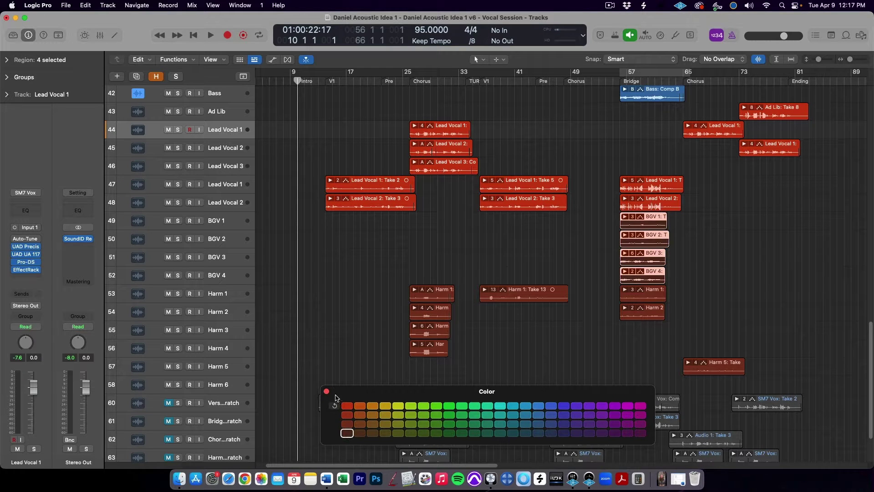
click(327, 392)
click(357, 338)
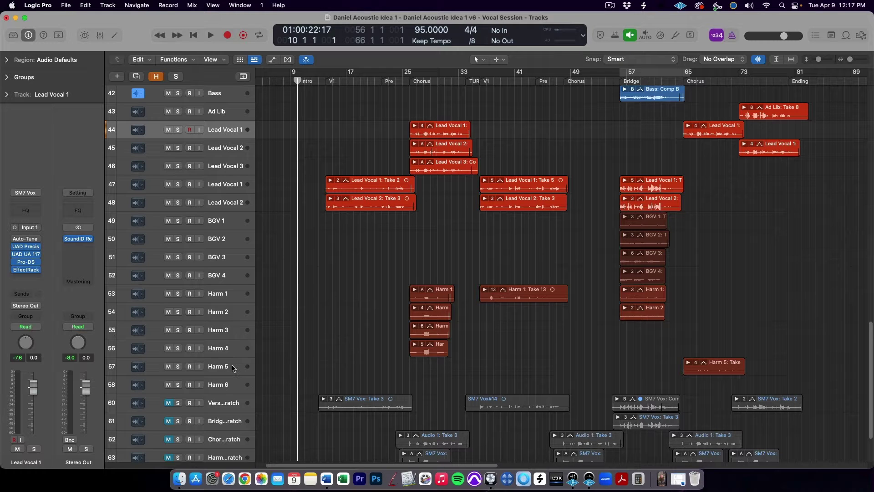
Move the Harm 1 through Harm 5 tracks above the BGV tracks.
click(231, 366)
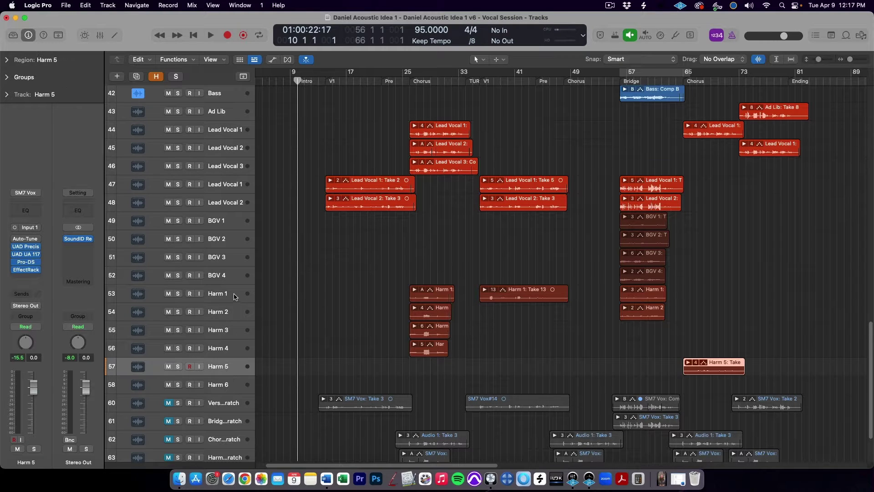
shift+click(235, 295)
drag(235, 295, 231, 220)
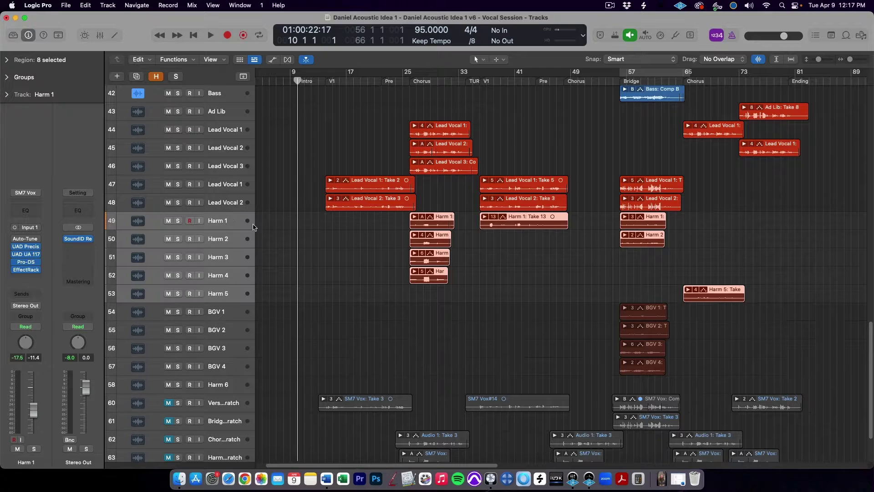
Mark the scratch vocal tracks below the Bridge Guitar track as hidden and hide them from the track list.
scroll(239, 274, down, 3)
click(240, 332)
shift+click(229, 414)
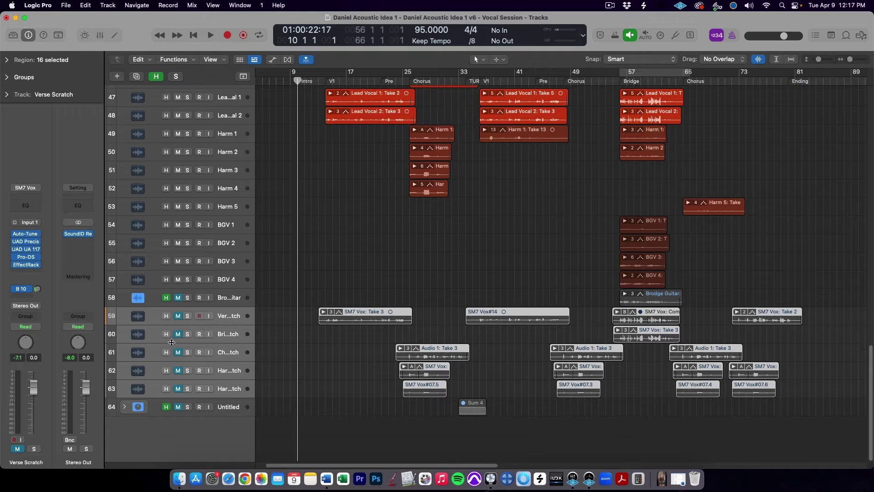
drag(166, 335, 165, 391)
key(h)
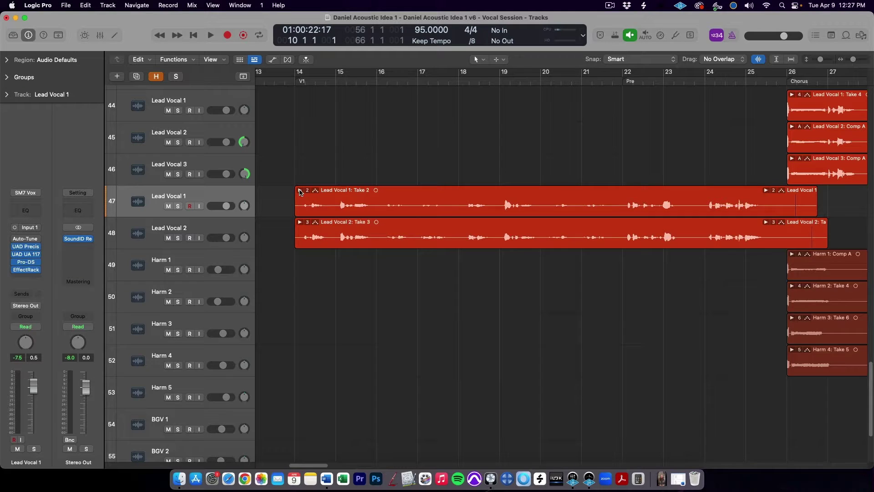
Expand the verse take folder on Lead Vocal 1 and comp in Take 8 from about bar 15 to just before bar 16.
click(300, 190)
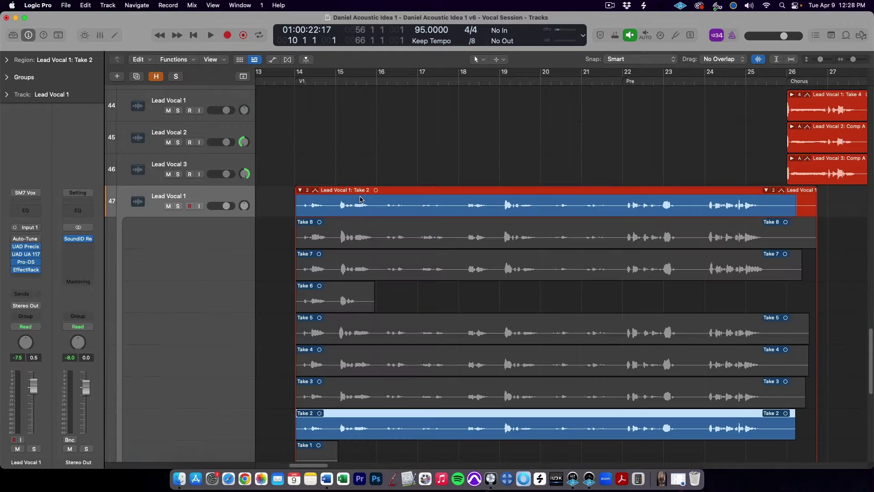
scroll(360, 199, down, 3)
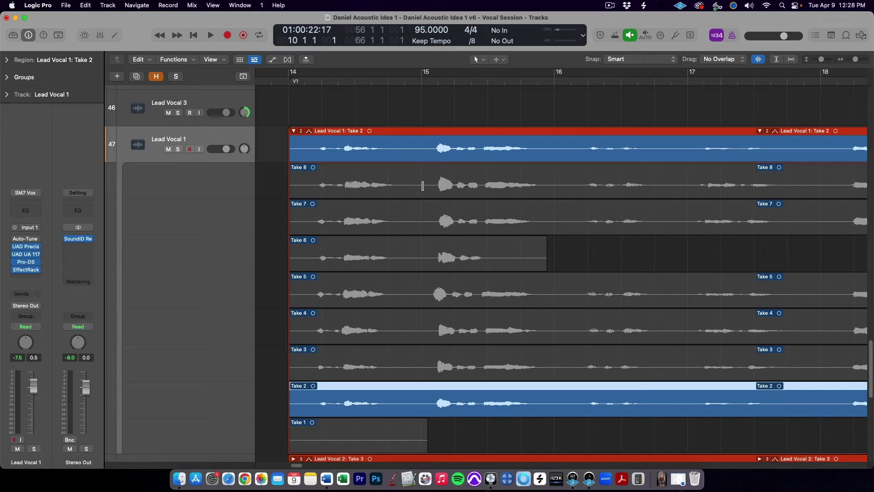
drag(419, 185, 547, 195)
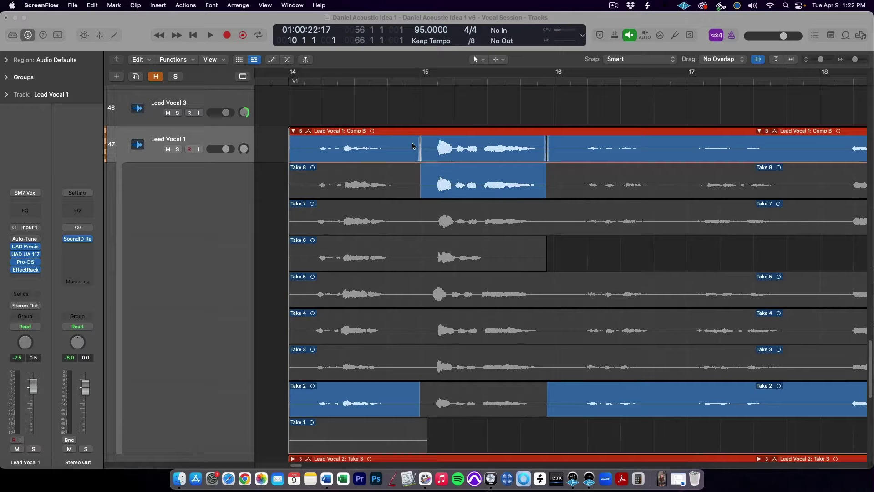
Examine the crossfades at both edges of the Take 8 section in the Lead Vocal 1 comp.
click(412, 146)
drag(410, 141, 436, 164)
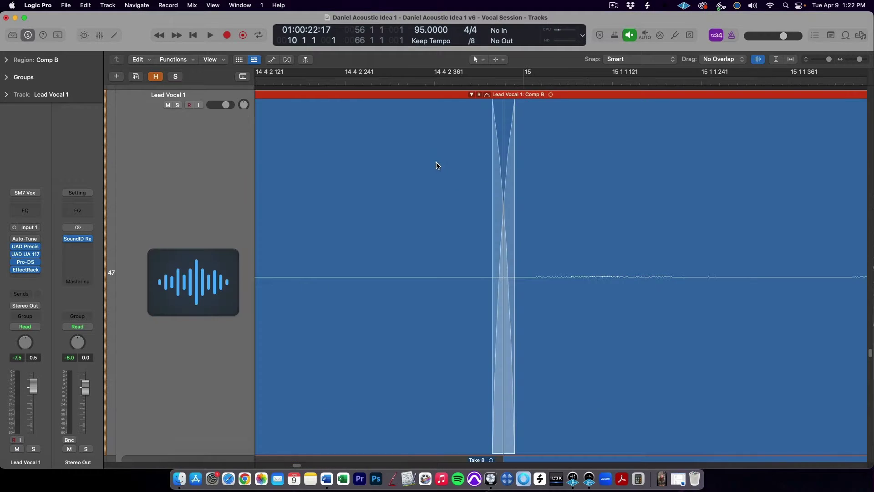
ctrl+alt+click(437, 165)
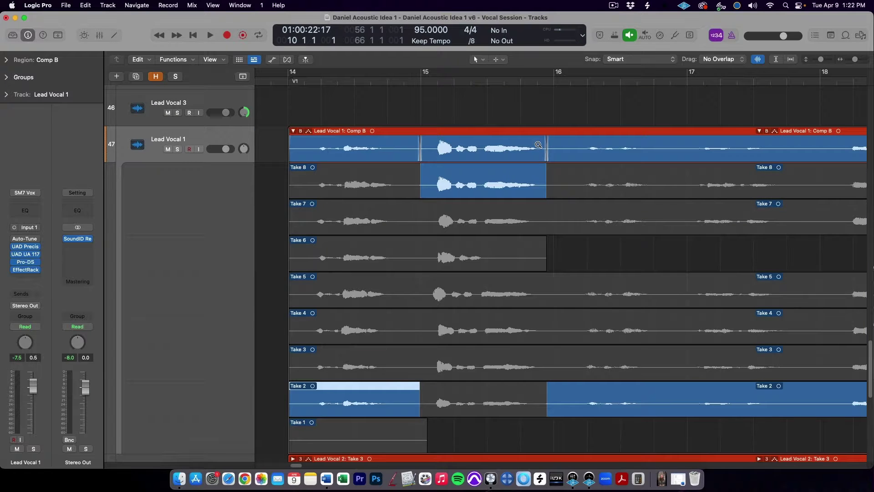
ctrl+alt+click(562, 153)
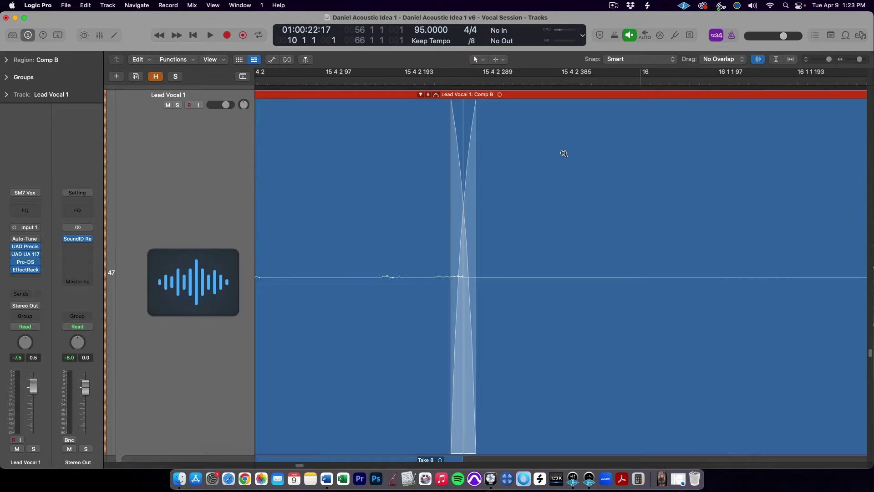
ctrl+alt+click(564, 153)
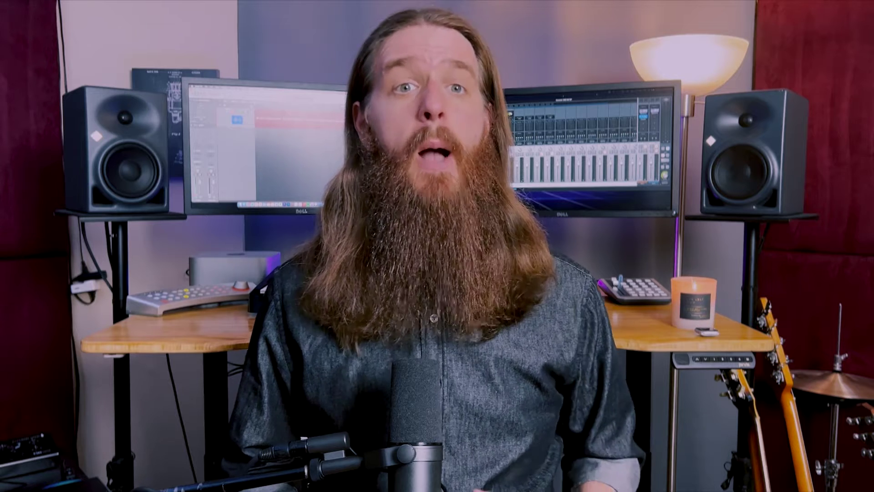
Open the Editing page of the Audio settings.
click(48, 4)
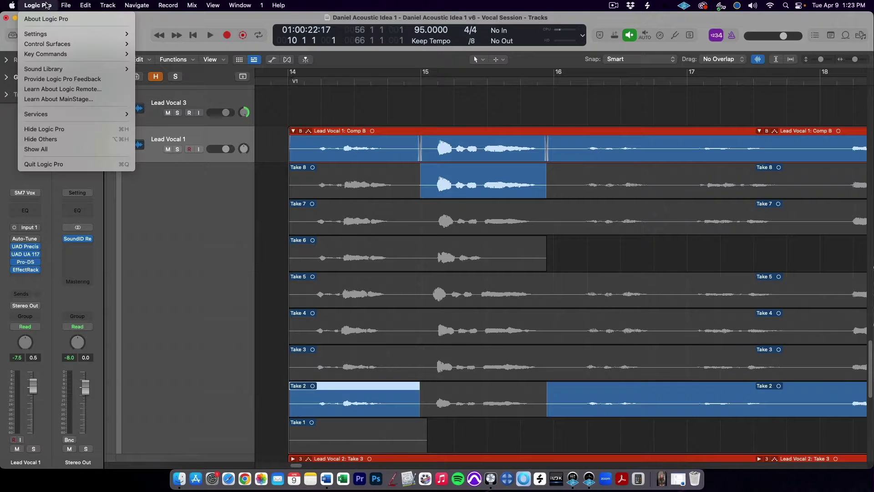
mouse_move(46, 34)
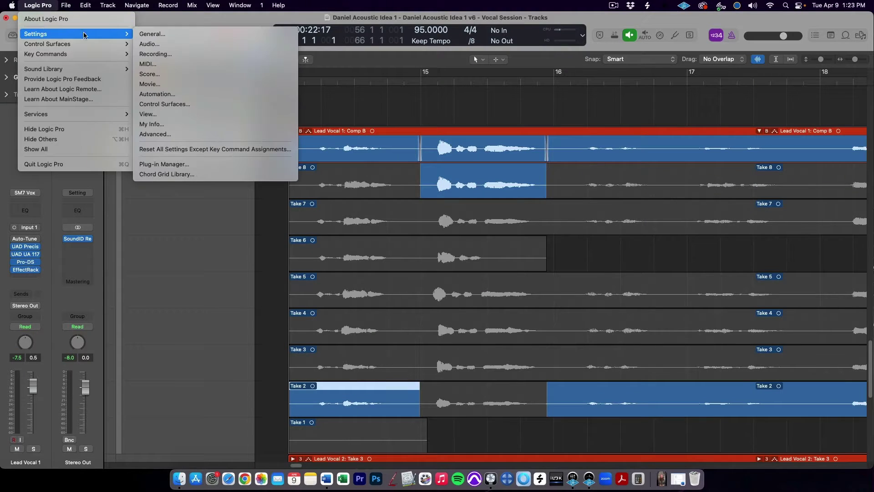
click(182, 44)
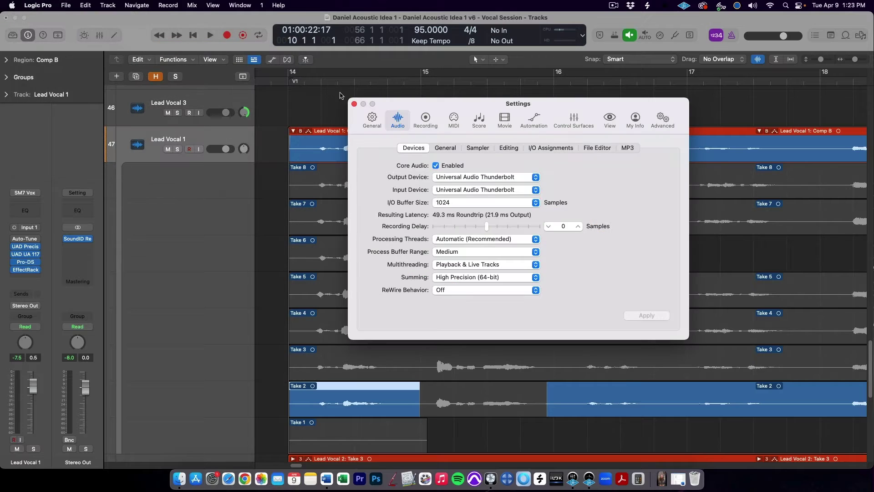
click(506, 149)
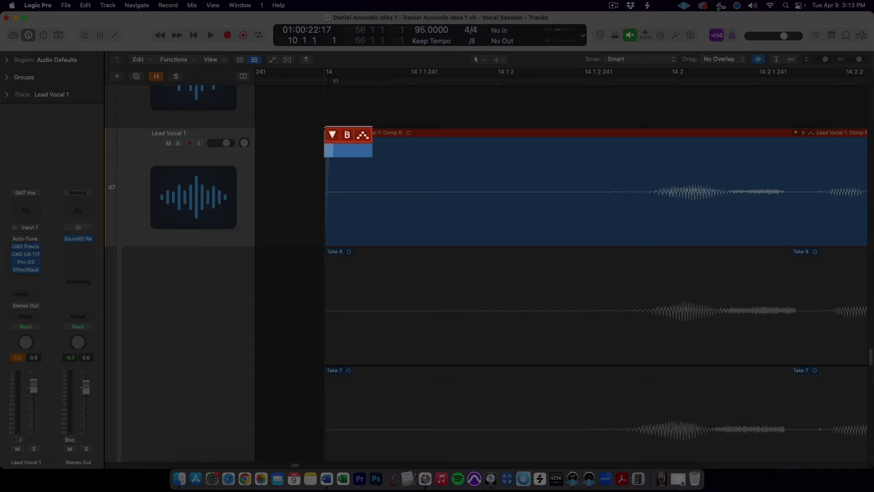
Turn off Quick Swipe Comping for the Lead Vocal 1 take folder and select Take 8.
click(363, 135)
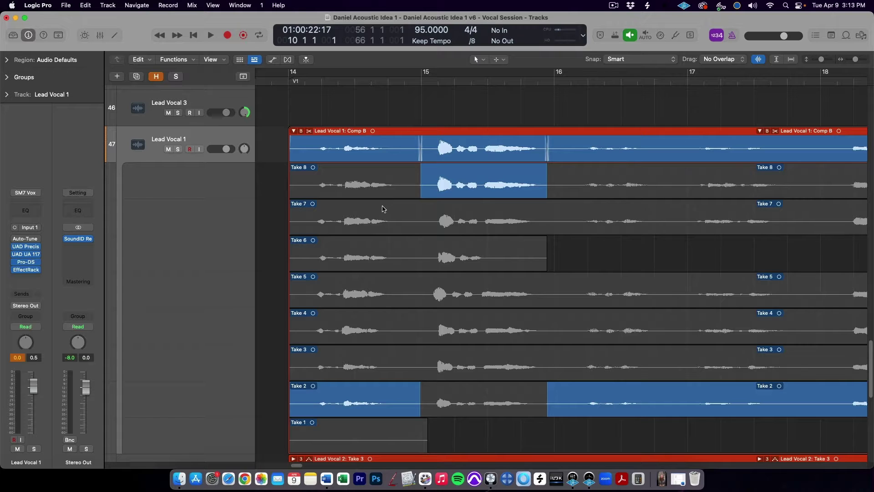
click(377, 169)
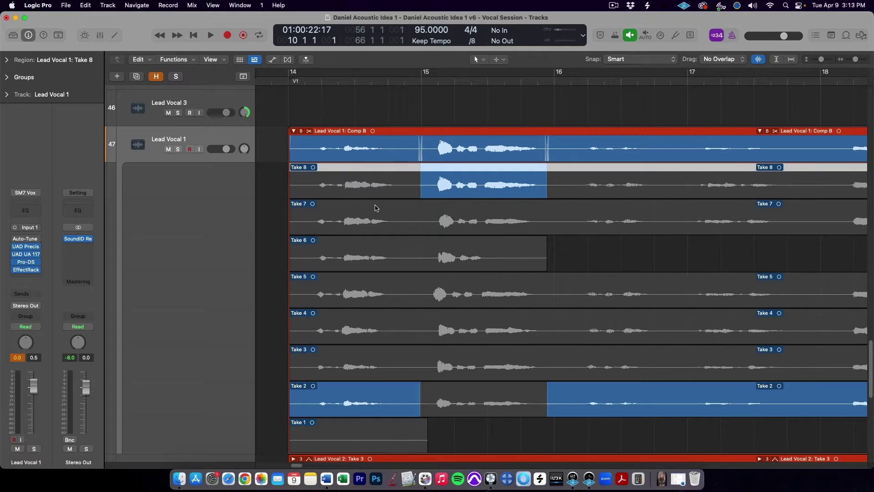
Try moving Take 7 about half a bar later in the take folder, then undo the move.
drag(376, 208, 448, 215)
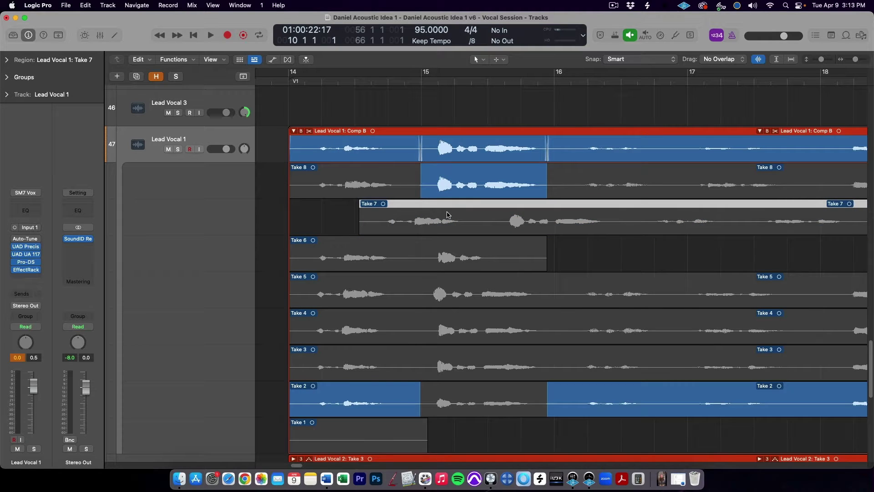
key(super+z)
key(super+z)
Try slicing out the Take 7 phrase between bars 16 and 17 and adjusting it with the Gain tool.
drag(565, 223, 671, 223)
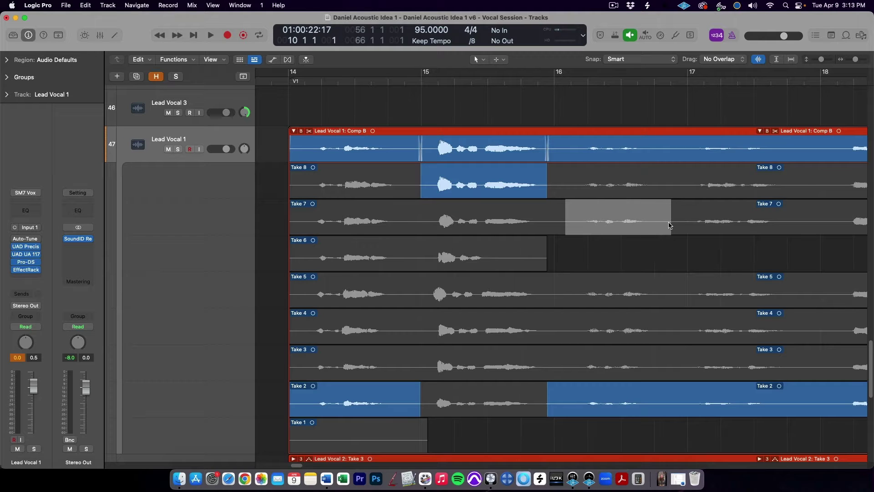
click(632, 216)
key(t)
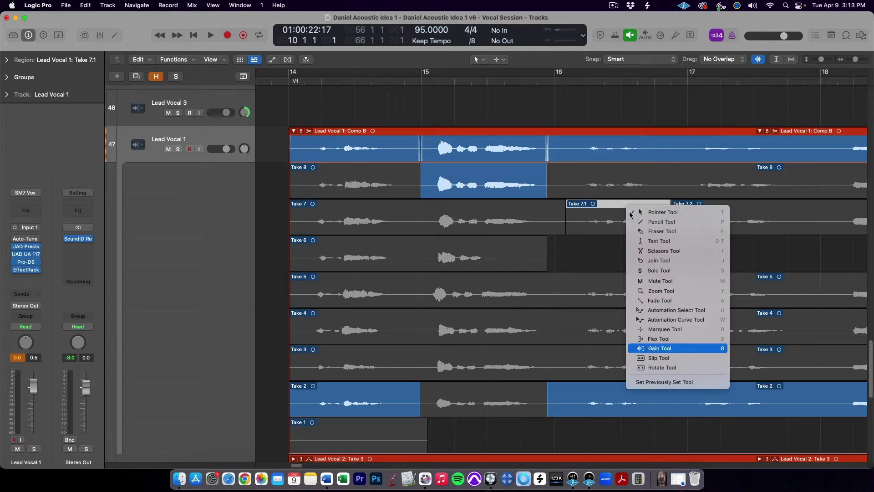
key(n)
drag(626, 217, 625, 201)
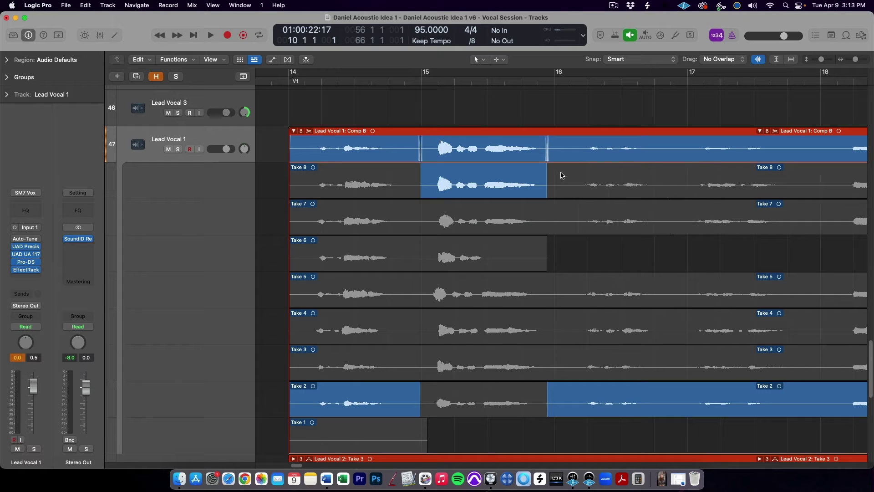
drag(561, 175, 578, 175)
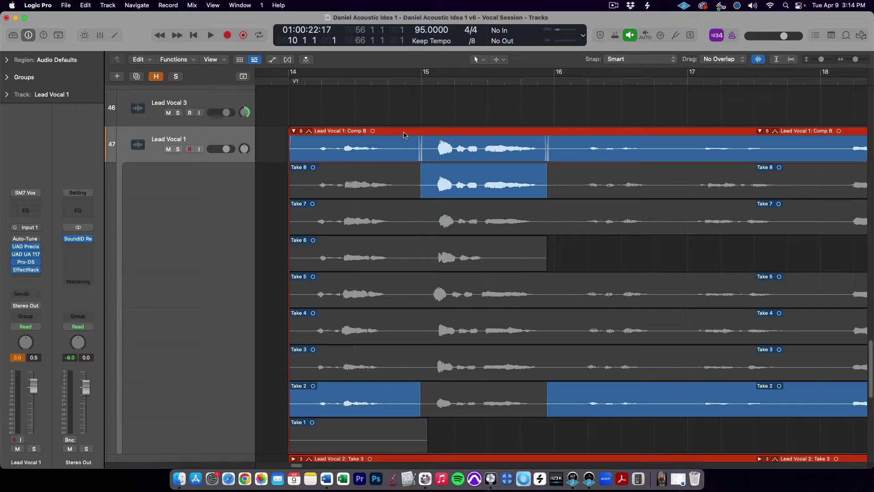
click(404, 134)
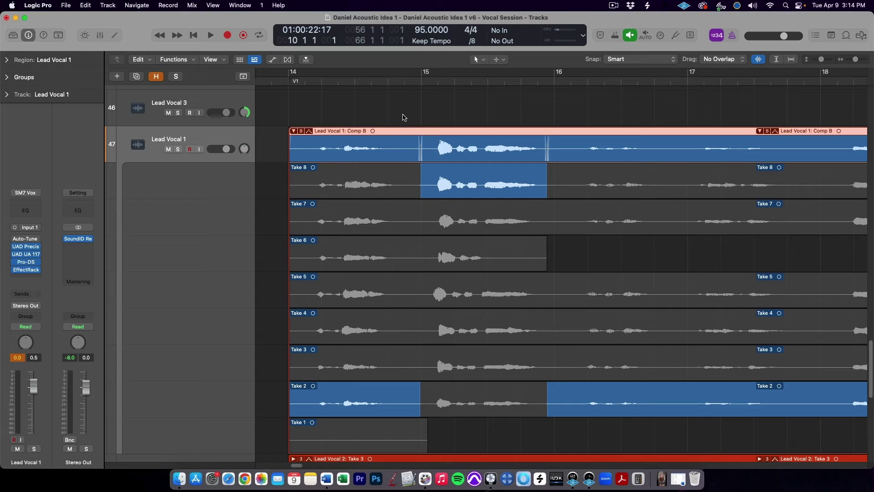
click(403, 117)
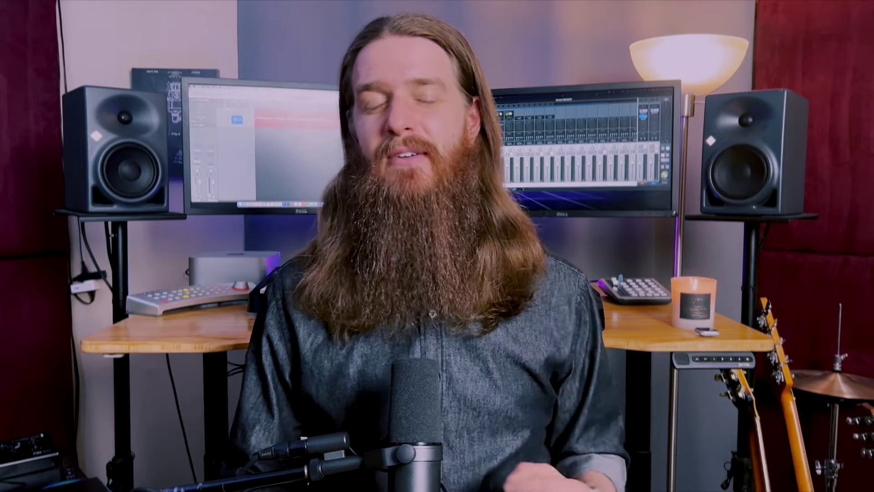
Enable the Quick Swipe and Take Editing click zones for the Pointer tool in the General editing settings and close the settings.
click(38, 5)
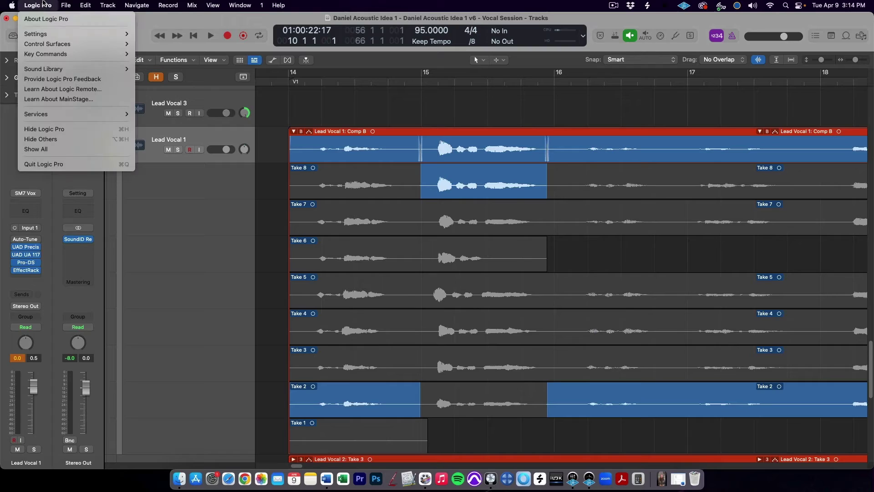
mouse_move(42, 37)
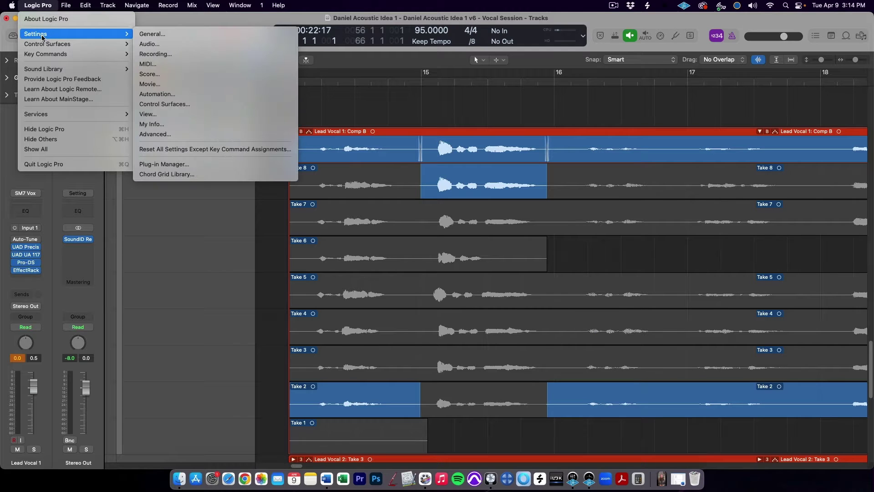
click(173, 35)
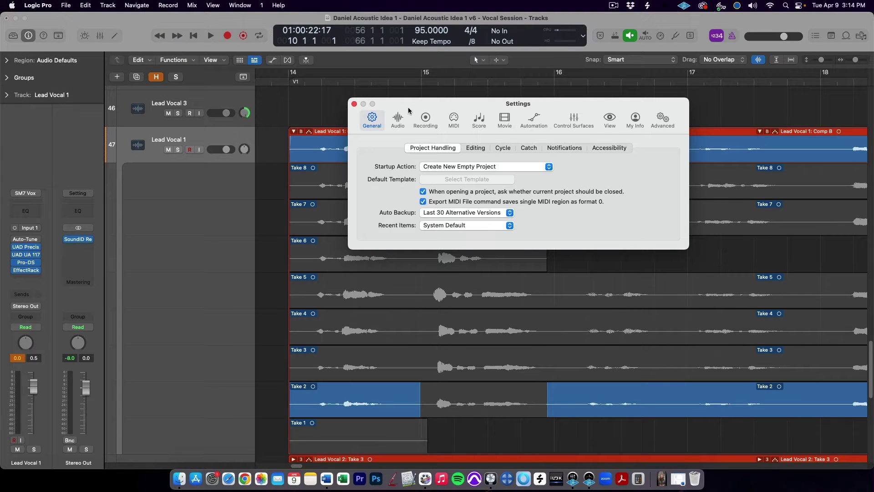
click(476, 148)
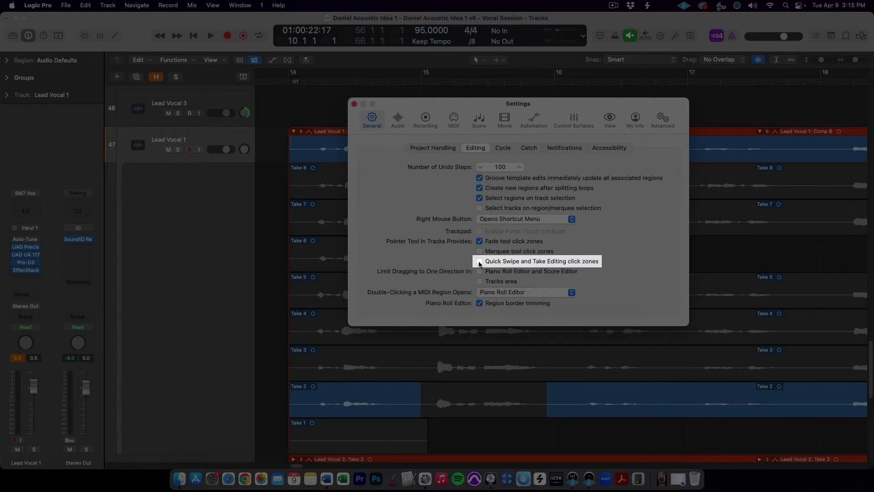
click(479, 262)
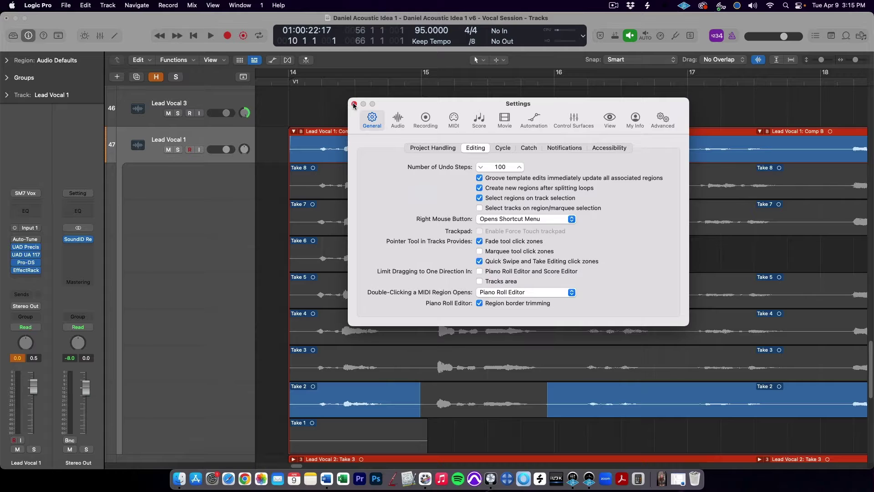
click(354, 104)
Try moving Take 8 slightly later using its upper click zone, undo the move, and try swiping a comp section in its lower zone.
key(z)
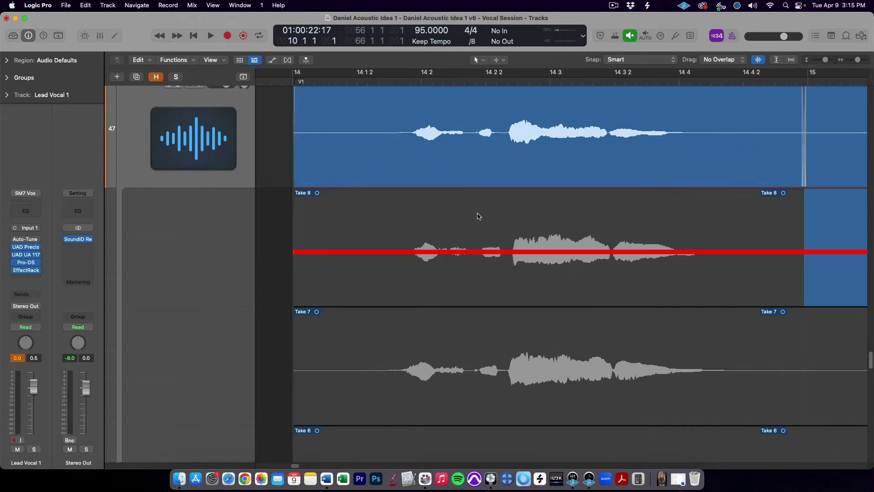
mouse_move(480, 218)
mouse_down()
mouse_move(512, 217)
mouse_move(496, 215)
mouse_up()
key(super+z)
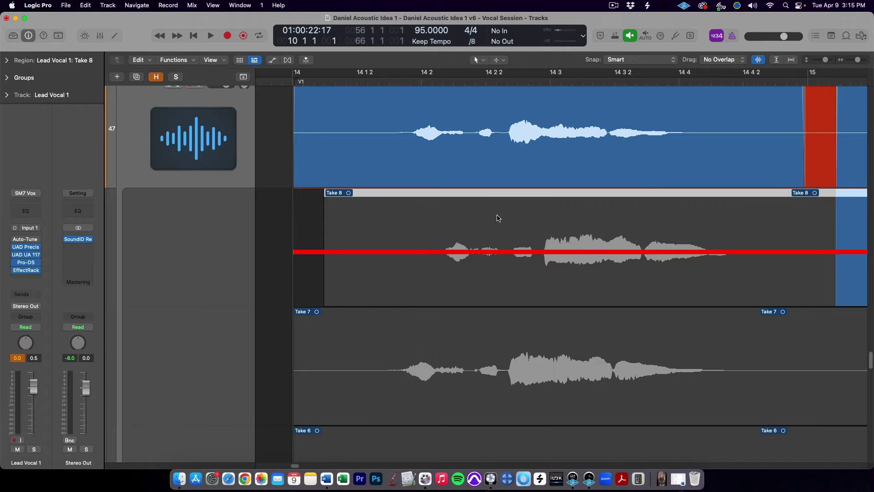
key(super+z)
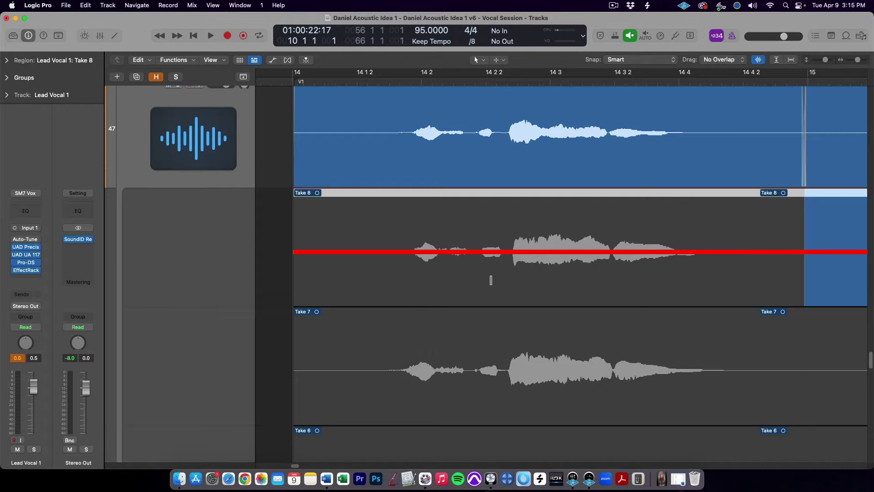
drag(474, 277, 744, 276)
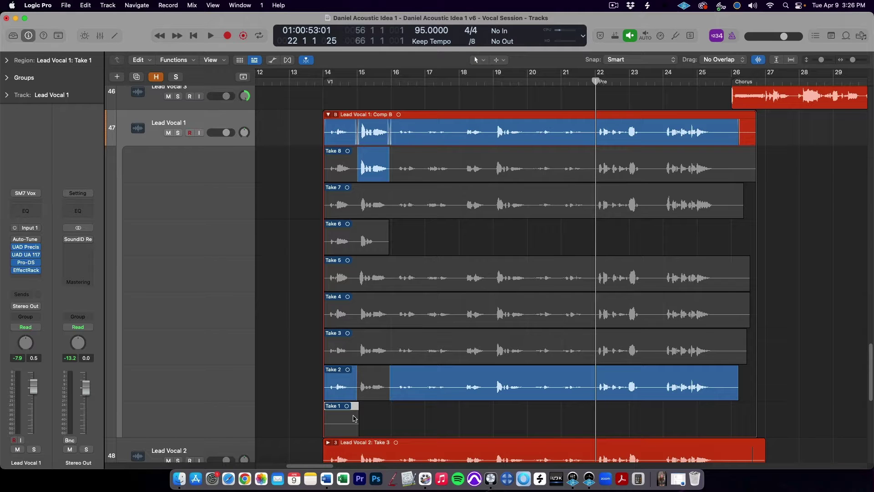
Delete Take 1, swipe Take 2 across bar 15 to fill the Lead Vocal 1 comp, and audition it from bar 14.
key(Delete)
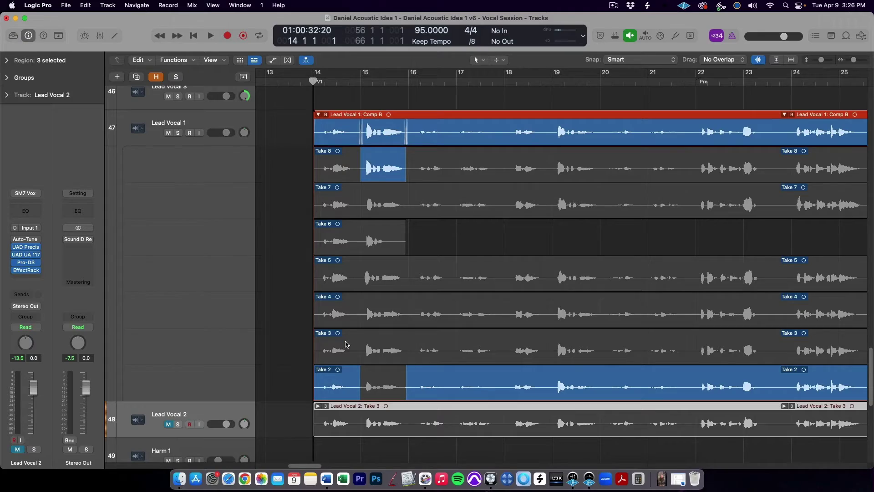
click(358, 390)
drag(358, 391, 410, 390)
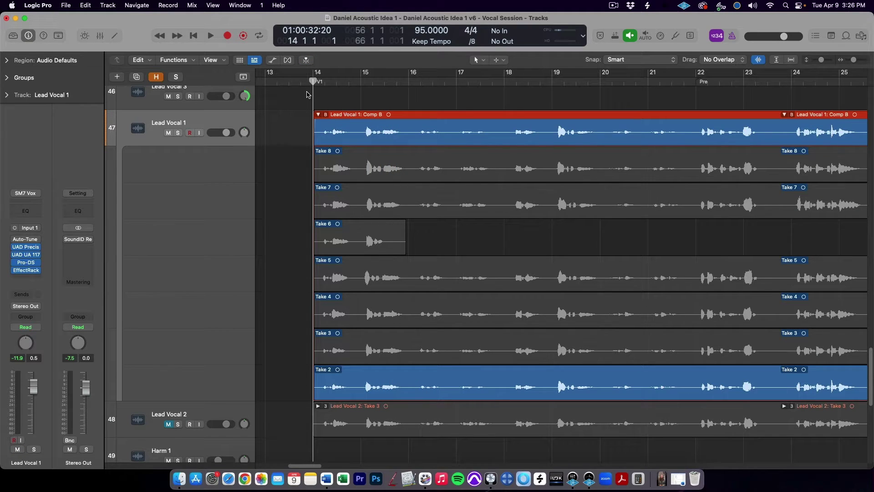
key(space)
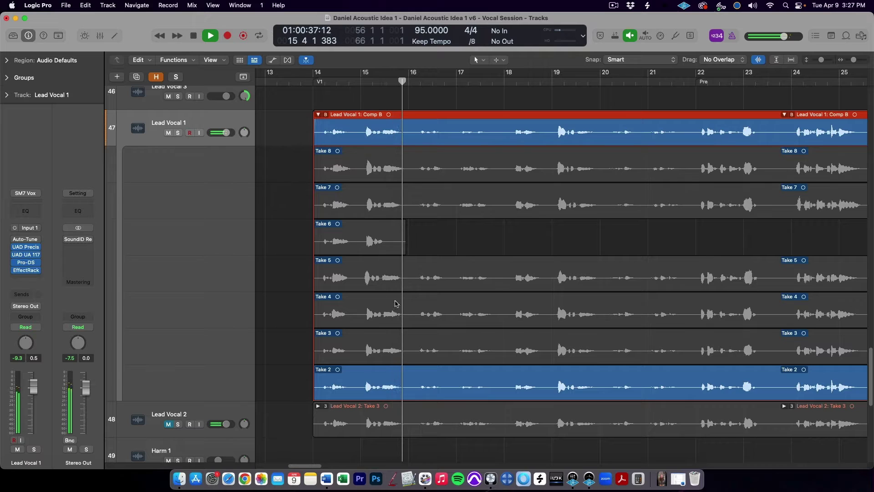
key(space)
Swipe Take 3 across bars 14 and 15 as a separate comp section and audition it from bar 14.
drag(407, 346, 306, 348)
click(315, 81)
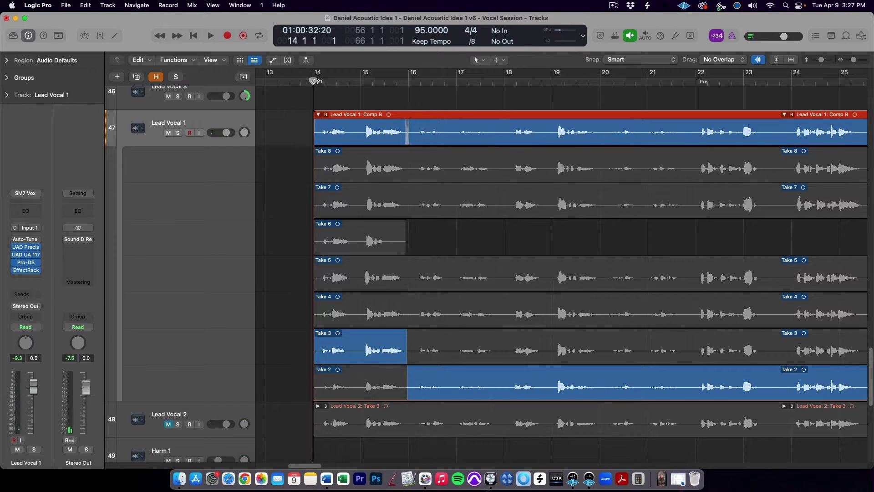
key(space)
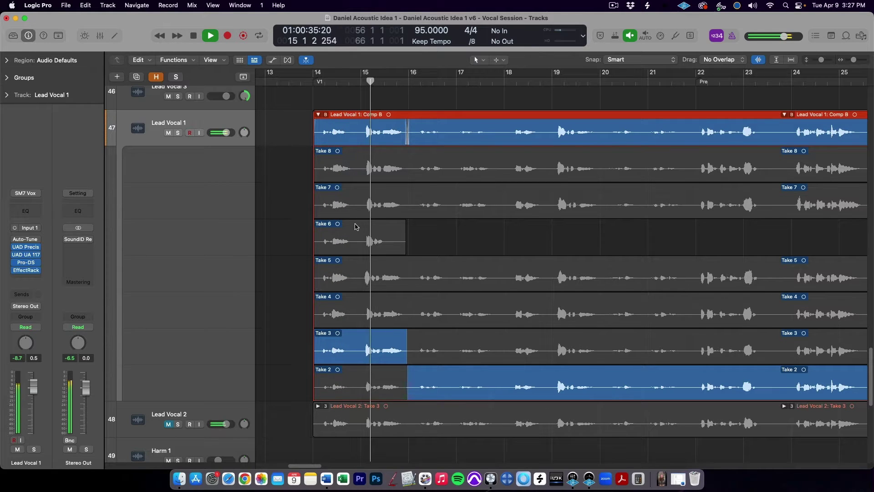
key(space)
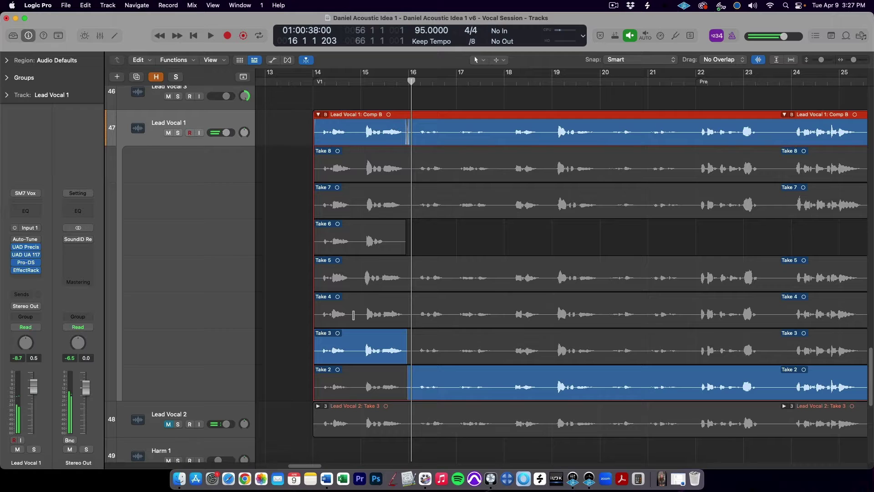
Audition Takes 4, 5 and 7 in turn for the comp section covering bars 14 and 15.
click(353, 315)
click(307, 82)
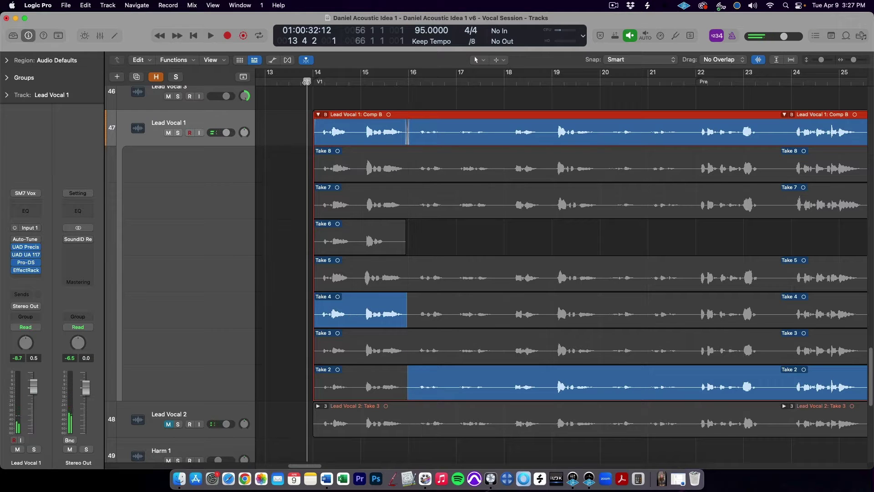
key(space)
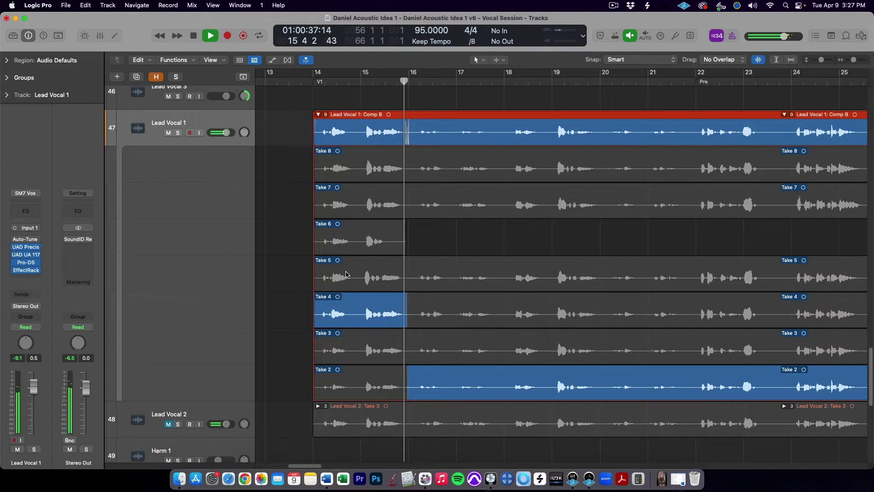
click(359, 277)
click(307, 81)
key(space)
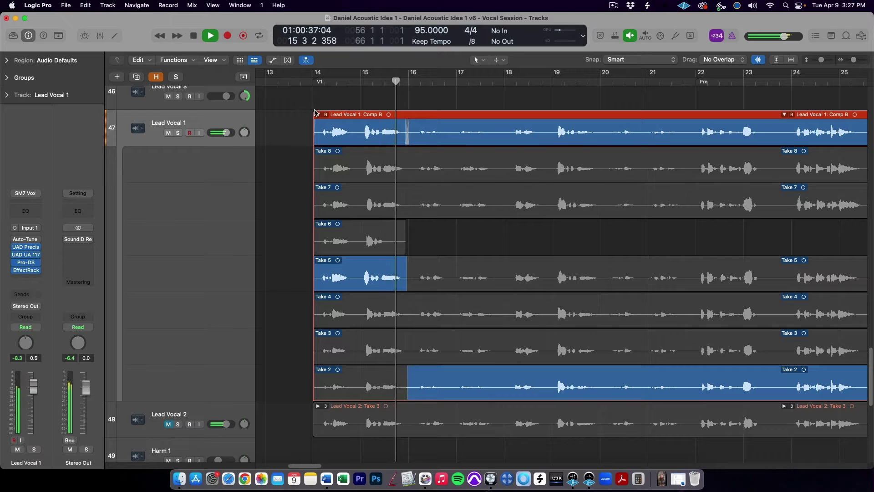
key(space)
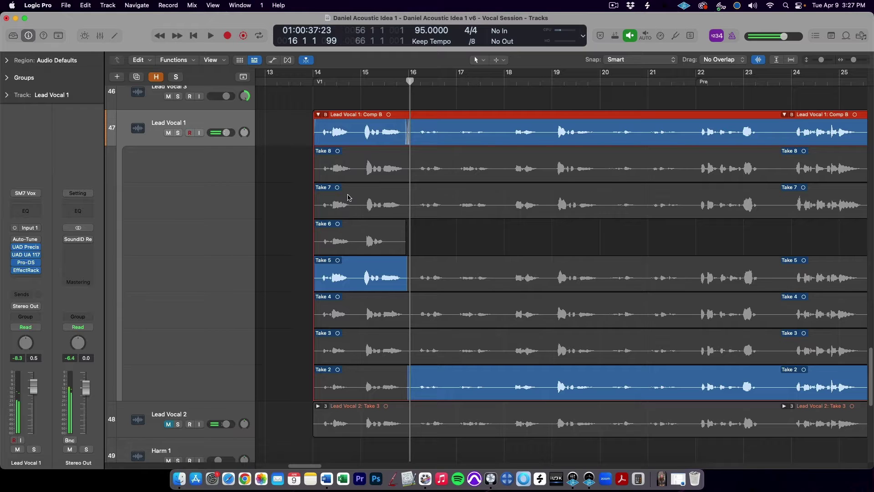
click(361, 203)
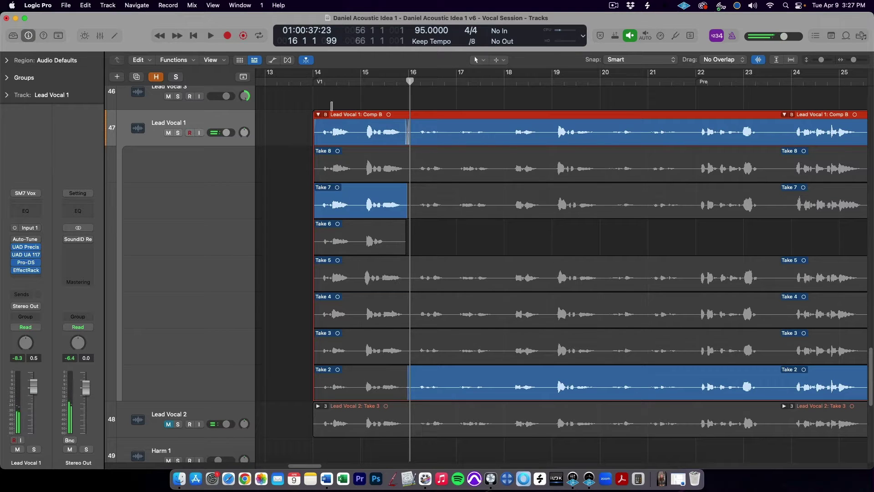
key(space)
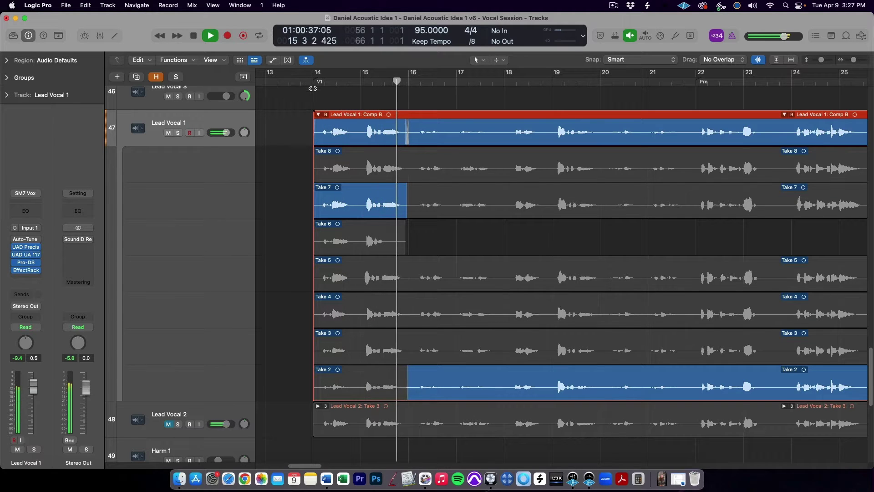
key(space)
Comp bars 14 and 15 from Take 8, audition the section, and swap the first half of bar 15 to Take 7.
click(362, 168)
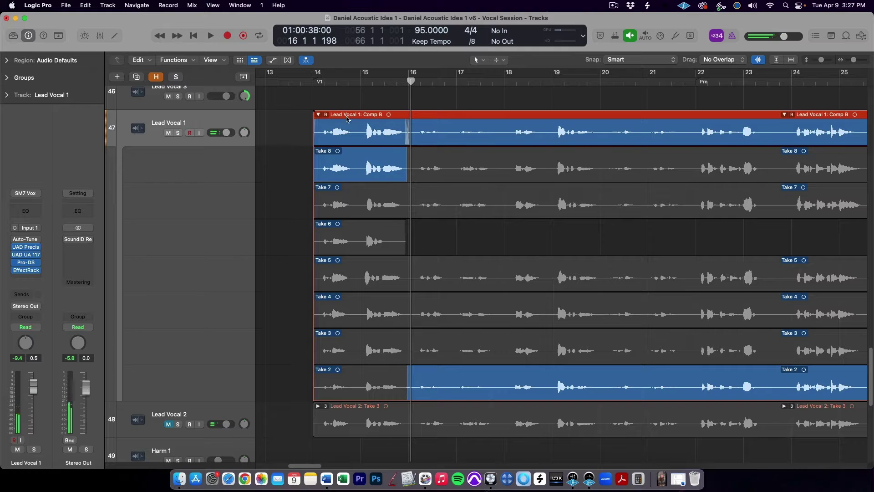
double_click(317, 79)
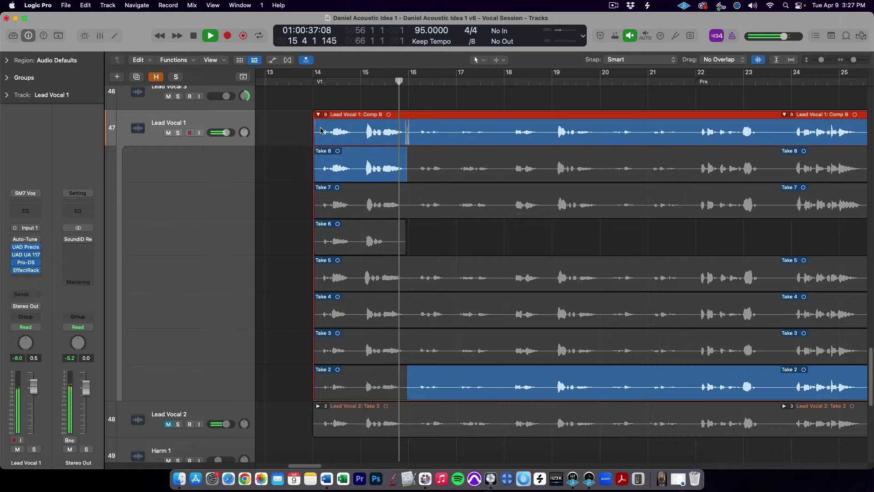
key(space)
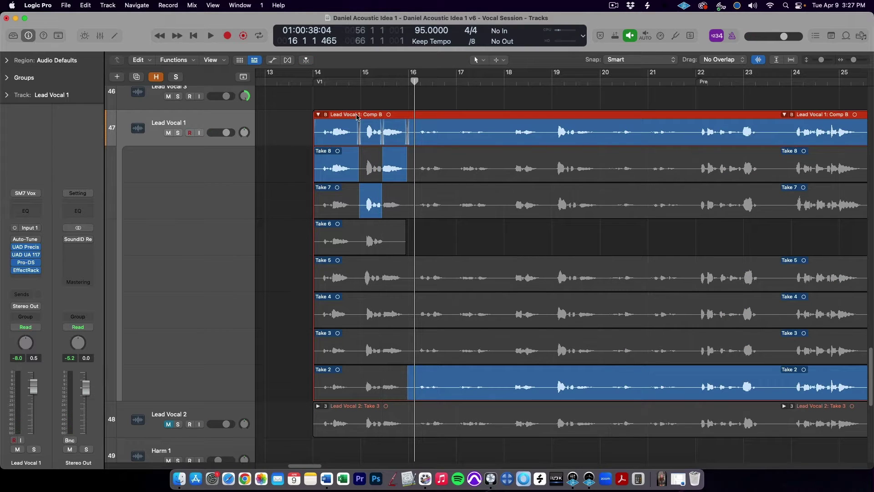
Audition the comp, try ending the Take 7 section earlier in bar 15, and undo that trim.
key(space)
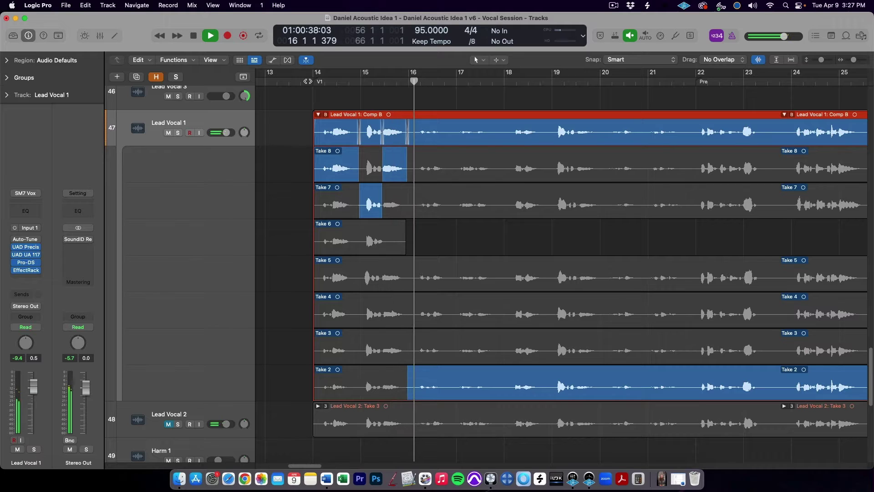
key(space)
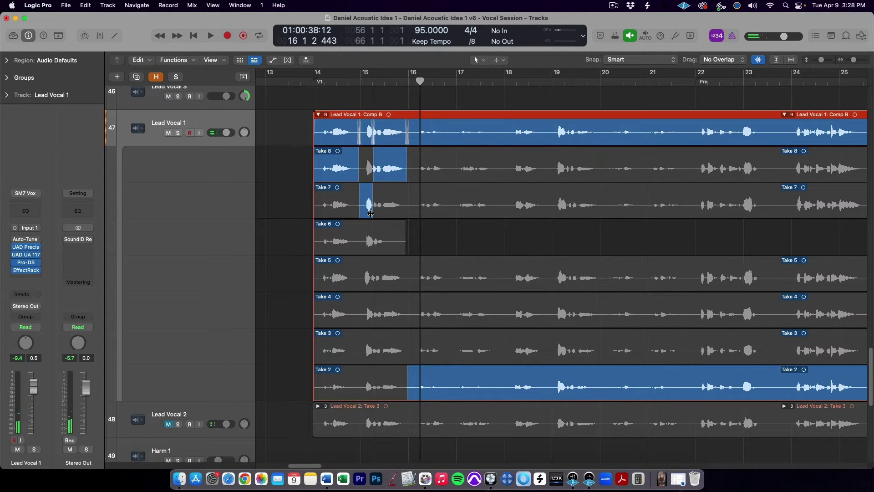
click(344, 80)
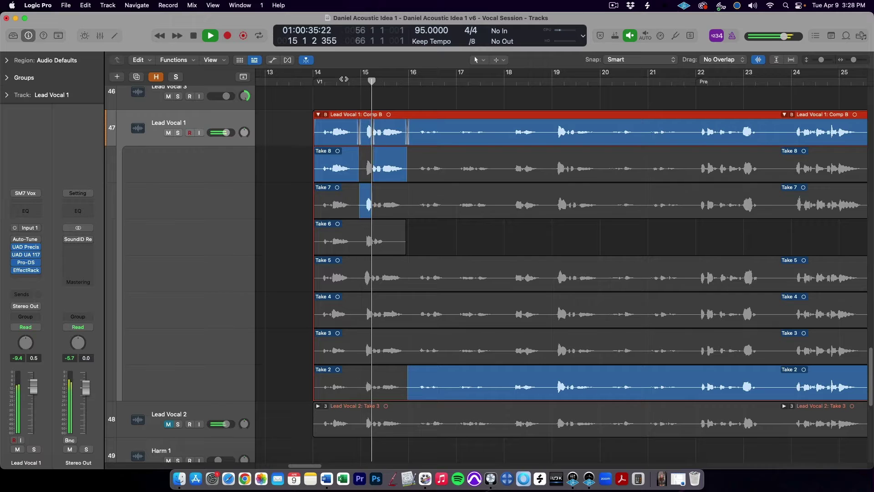
key(super+z)
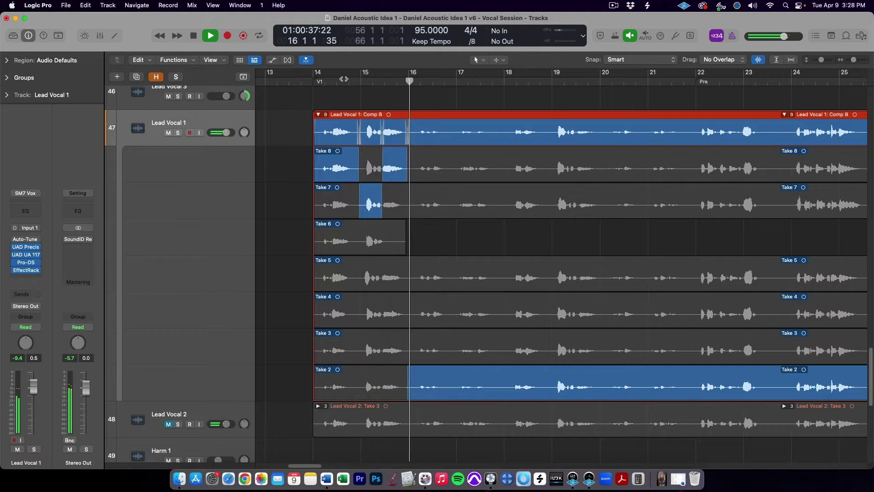
Compare Take 8, Take 7 and Take 5 for the opening phrase in bar 14 by auditioning each from the start.
click(311, 81)
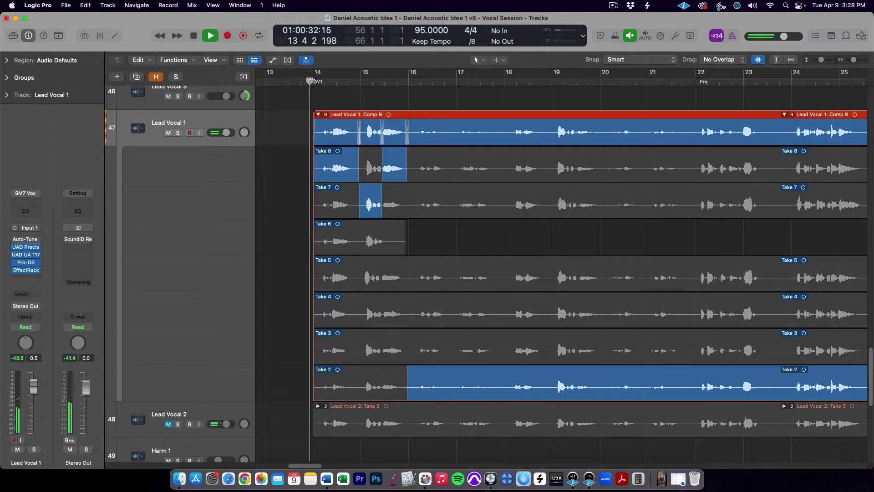
key(space)
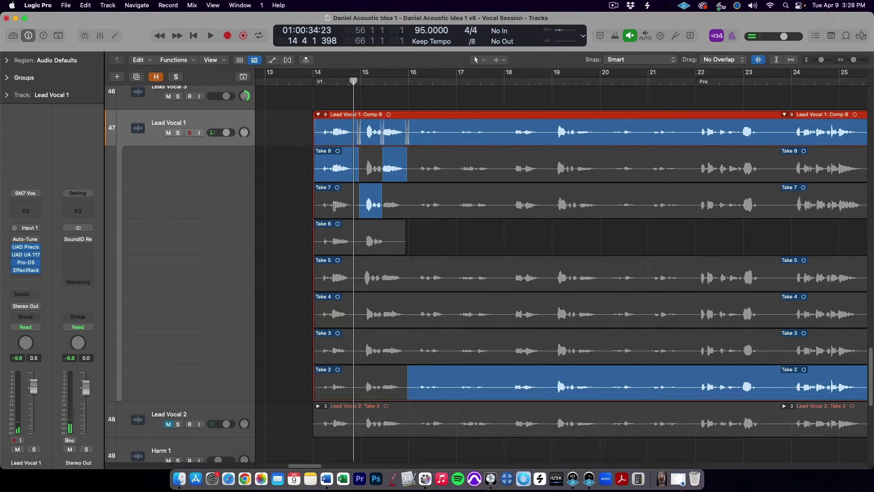
click(335, 206)
click(306, 81)
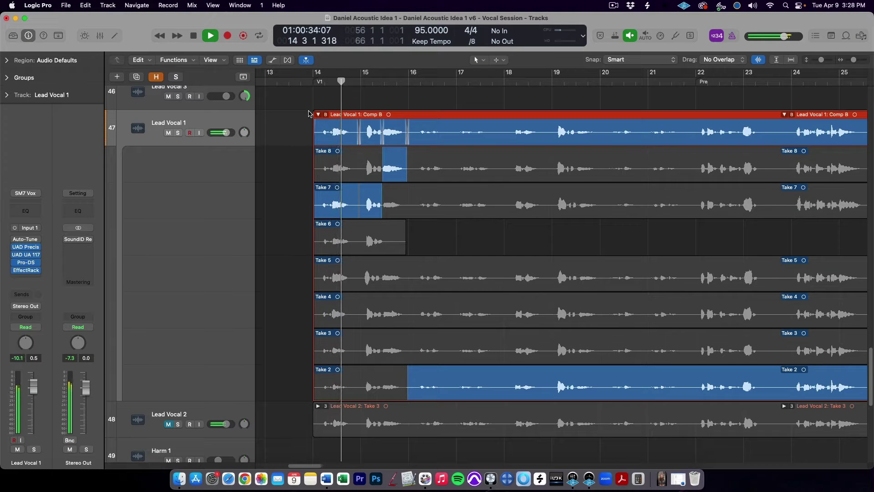
key(space)
click(331, 275)
click(310, 81)
key(space)
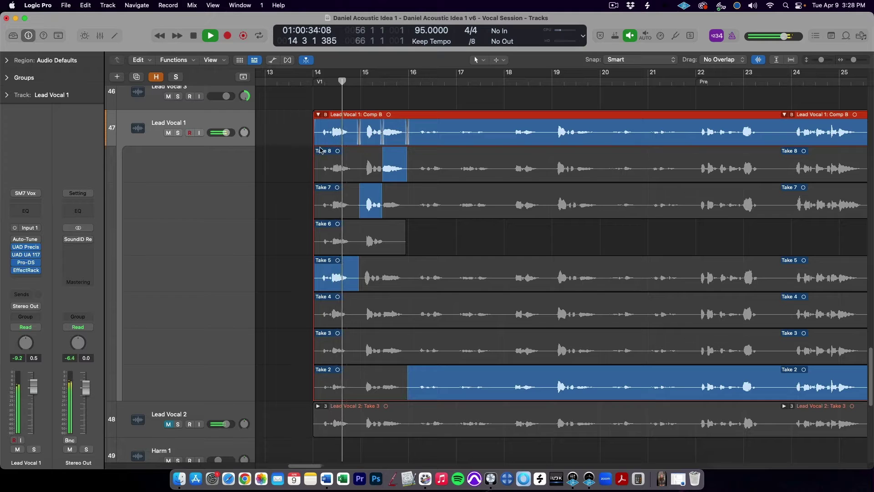
Audition Take 8 for the opening phrase in bar 14, switch that phrase back to Take 5, and audition it from the start.
click(340, 170)
key(space)
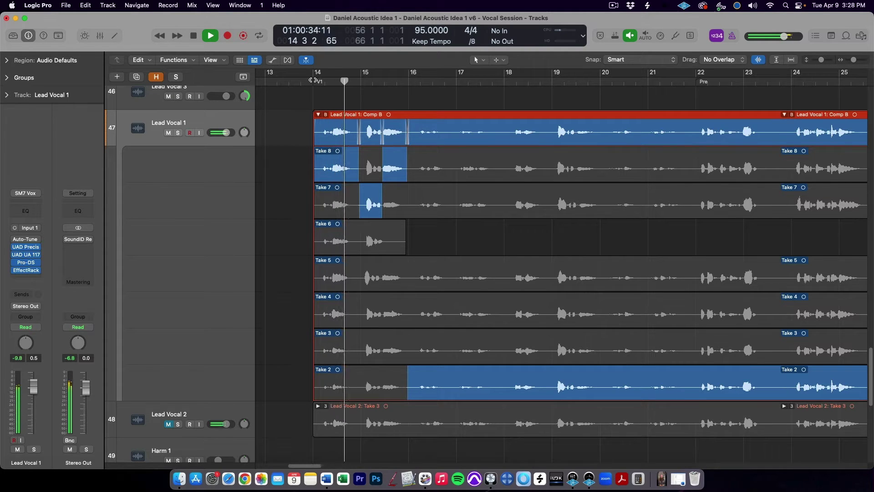
key(space)
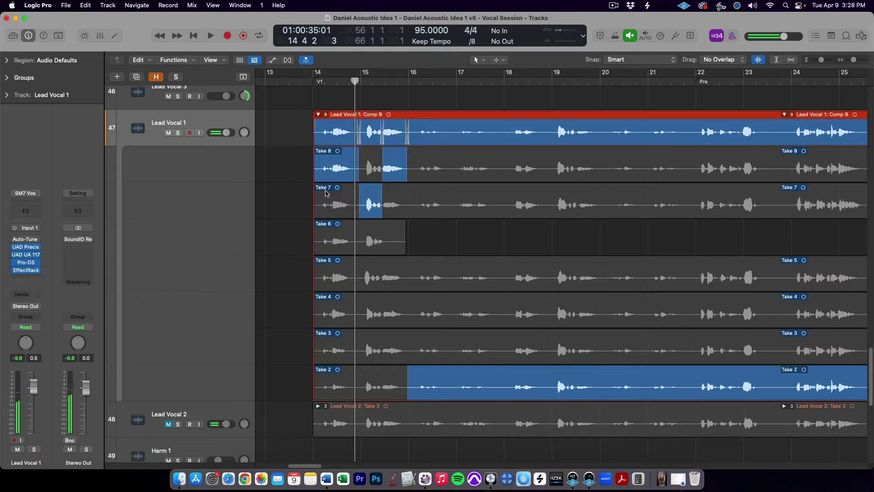
click(339, 279)
click(313, 82)
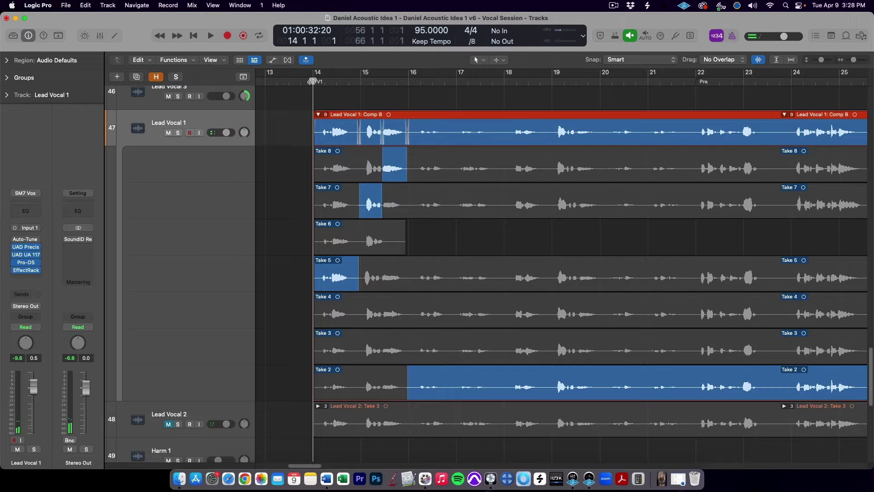
key(space)
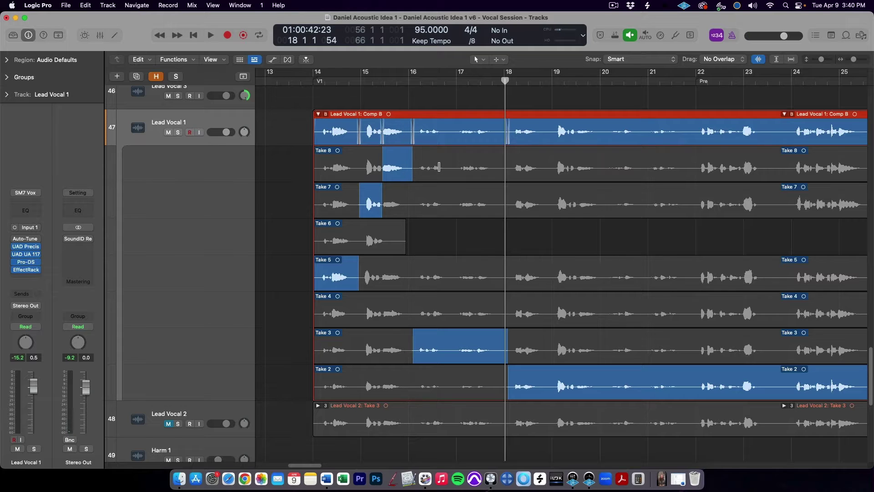
Audition Takes 3, 4 and 5 in turn for the comp section covering bars 16 and 17.
click(409, 83)
key(space)
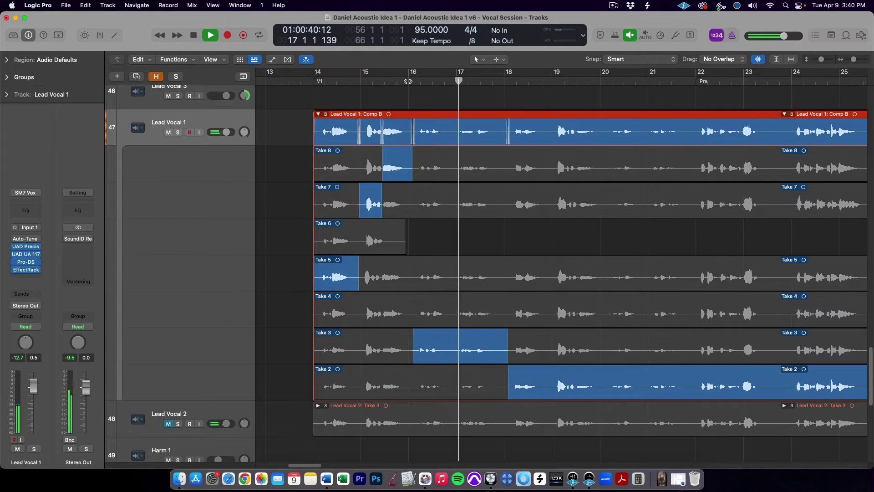
key(space)
click(447, 312)
click(410, 79)
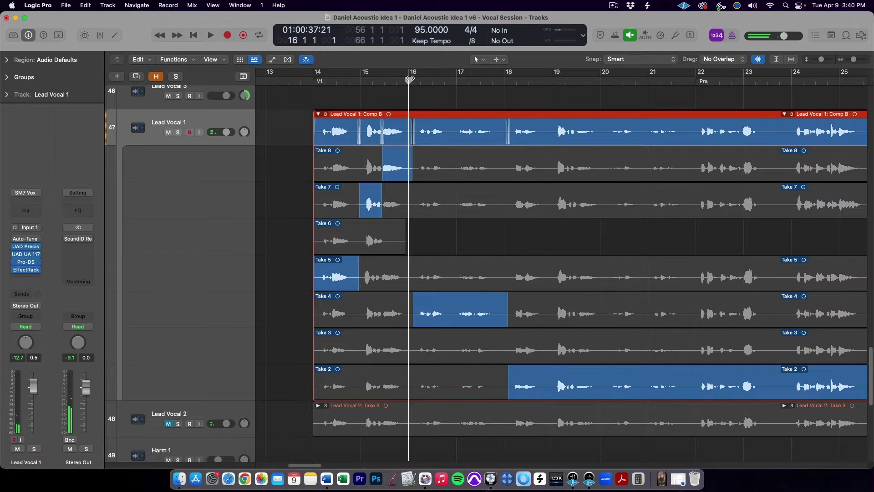
key(space)
click(443, 278)
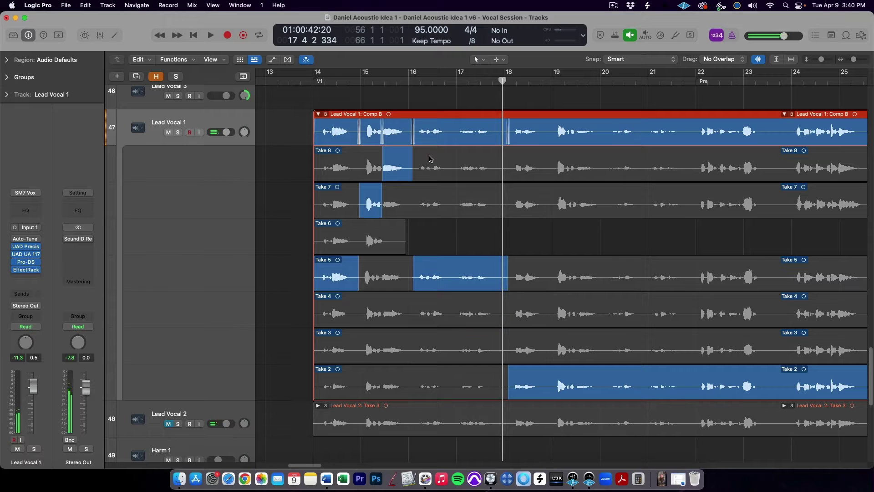
click(409, 81)
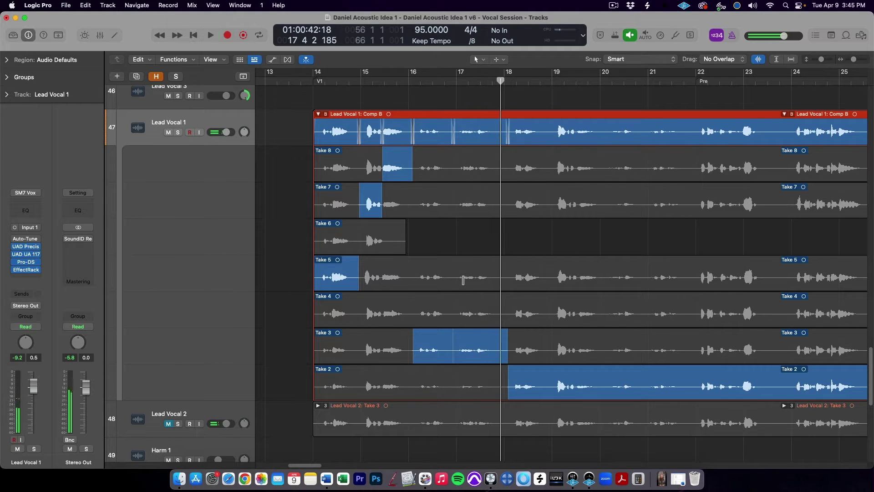
Comp bar 16 from Take 5, turn off Quick Swipe Comping, and split Take 3's bar 17 phrase into its own region.
click(433, 277)
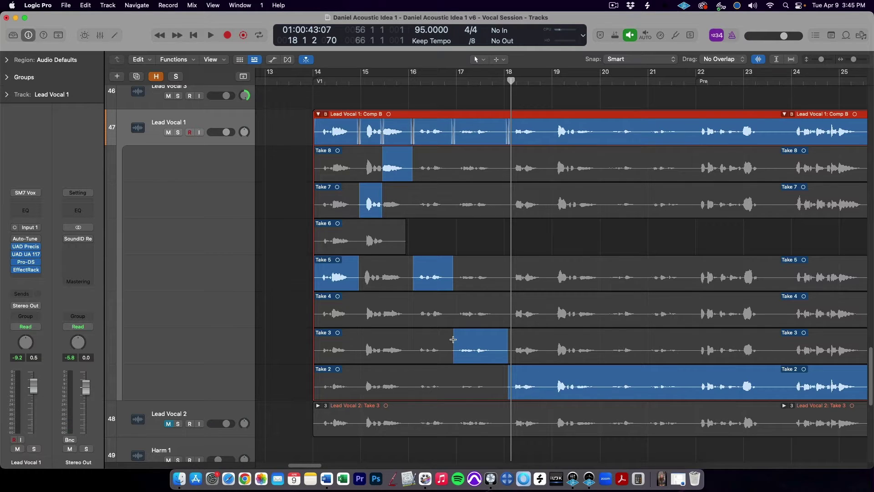
key(alt+q)
drag(450, 340, 511, 344)
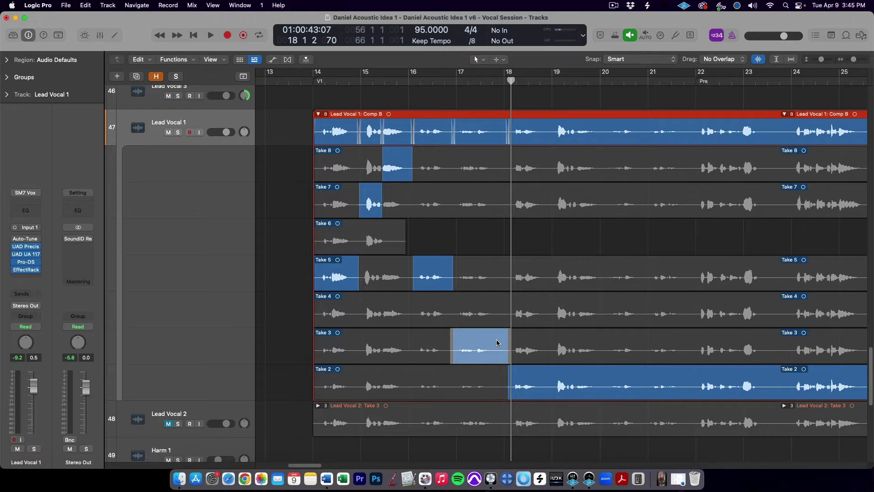
click(497, 342)
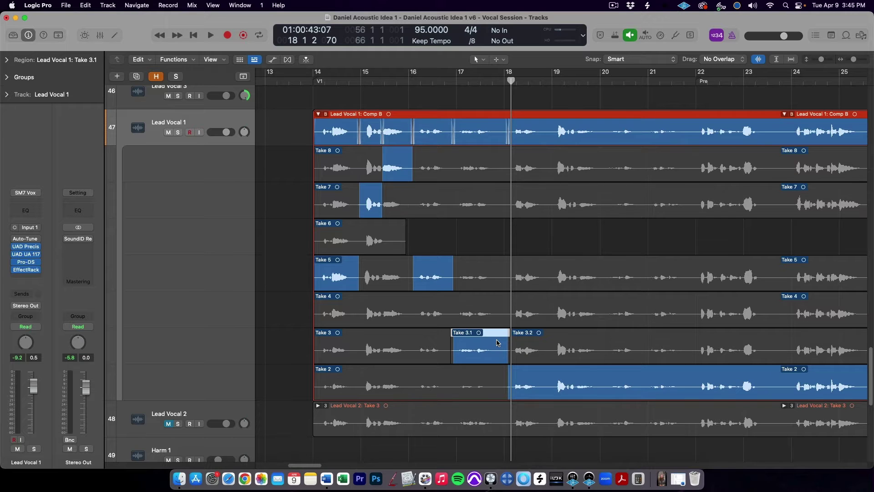
Raise the gain of the split Take 3 region in bar 17 slightly and audition the comp.
key(t)
key(v)
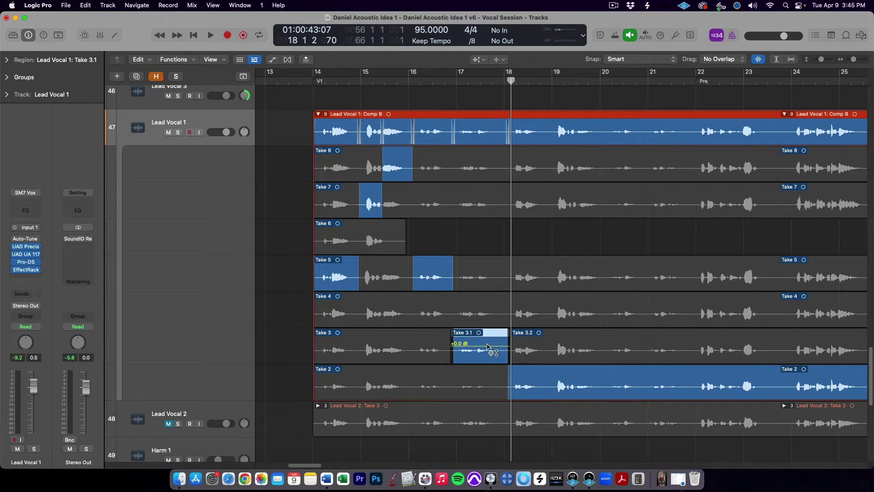
drag(488, 342, 488, 339)
key(t)
key(t)
key(space)
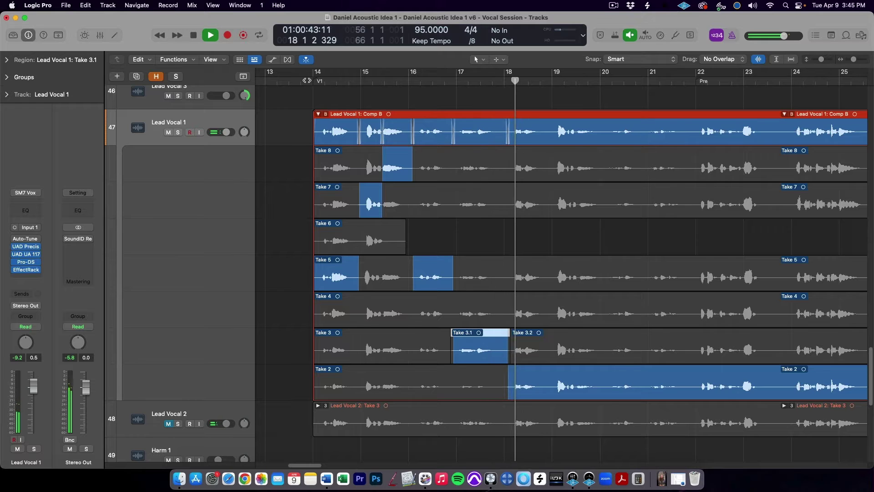
key(space)
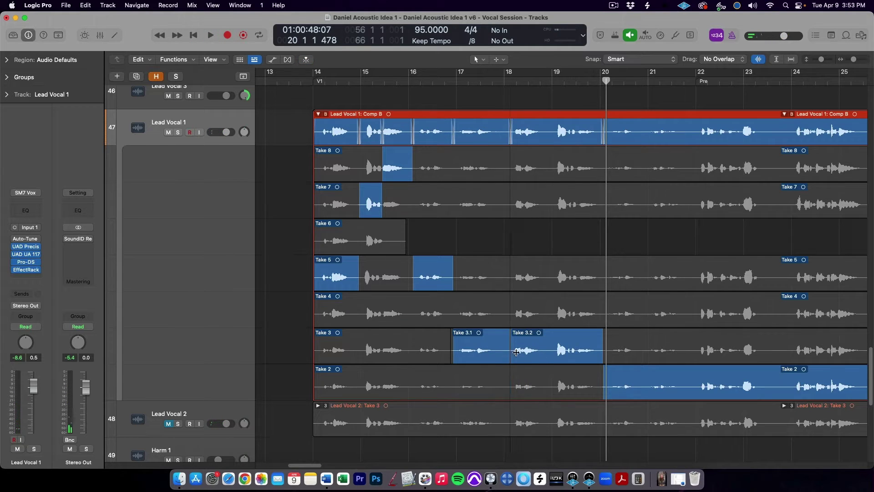
Audition Takes 3, 4 and 5 in turn for the comp section covering bars 18 and 19.
key(shift+Return)
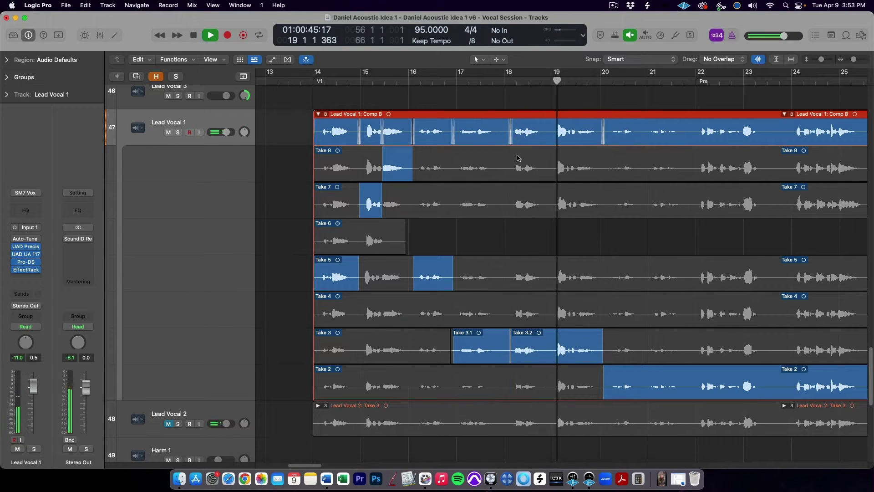
key(space)
click(533, 311)
click(501, 80)
key(space)
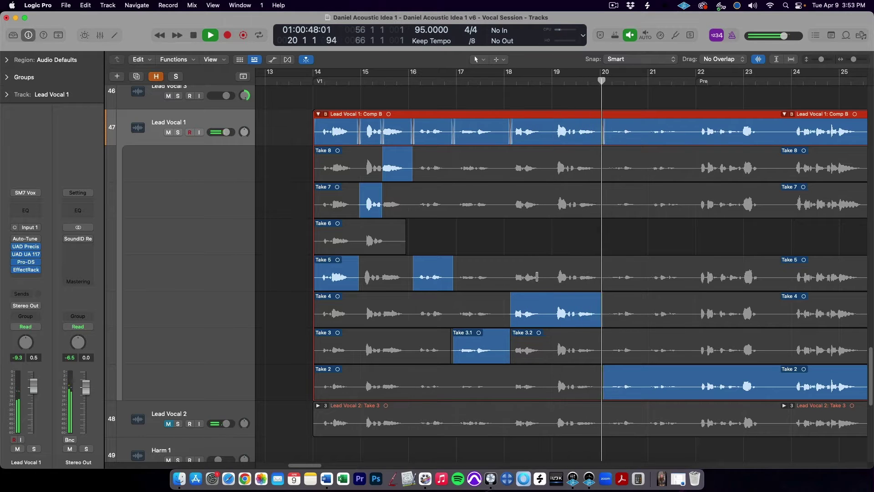
key(space)
click(533, 276)
click(506, 79)
key(space)
key(space)
Audition Takes 7 and 8 in turn for the comp section covering bars 18 and 19.
click(533, 203)
click(506, 80)
key(space)
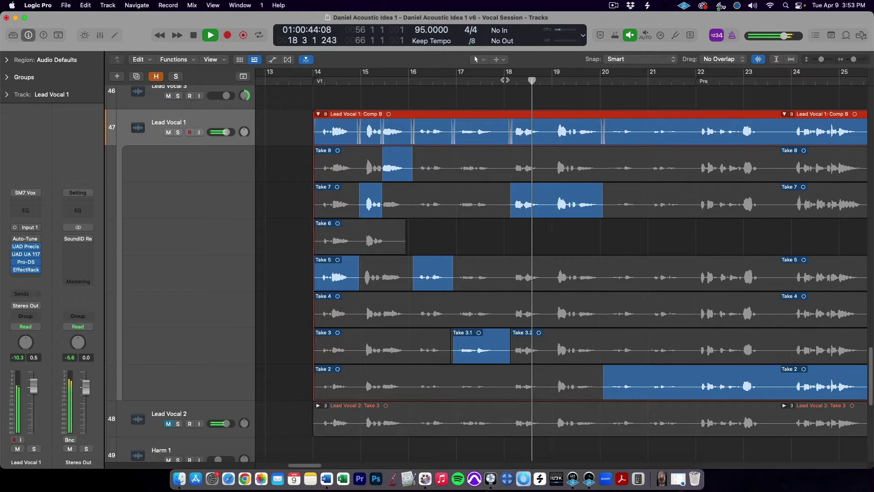
key(space)
click(533, 168)
click(506, 81)
key(space)
key(space)
Comp bar 18 separately from Take 7 and switch bar 19 to Take 2, auditioning each choice from bar 18.
drag(549, 205, 509, 206)
click(506, 80)
key(space)
key(space)
click(576, 391)
click(506, 81)
key(space)
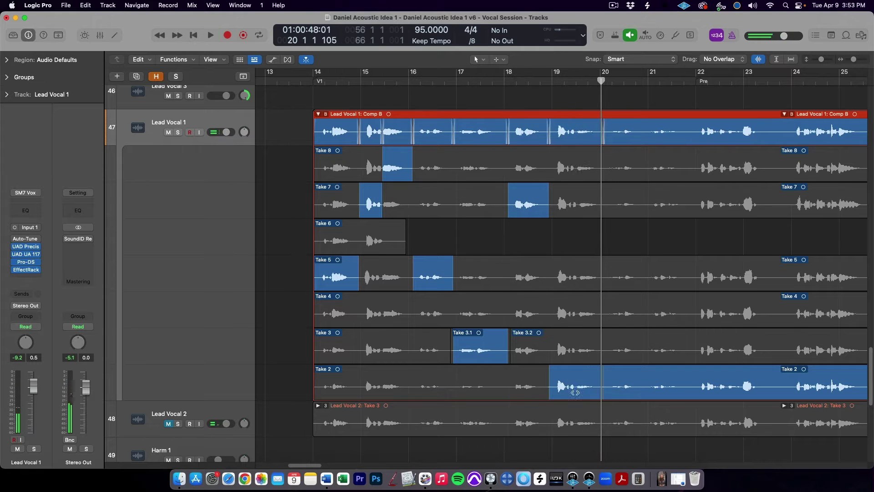
Try Take 5 for bar 18, comp bar 19 from Take 8, and audition both from bar 18.
click(531, 275)
click(506, 82)
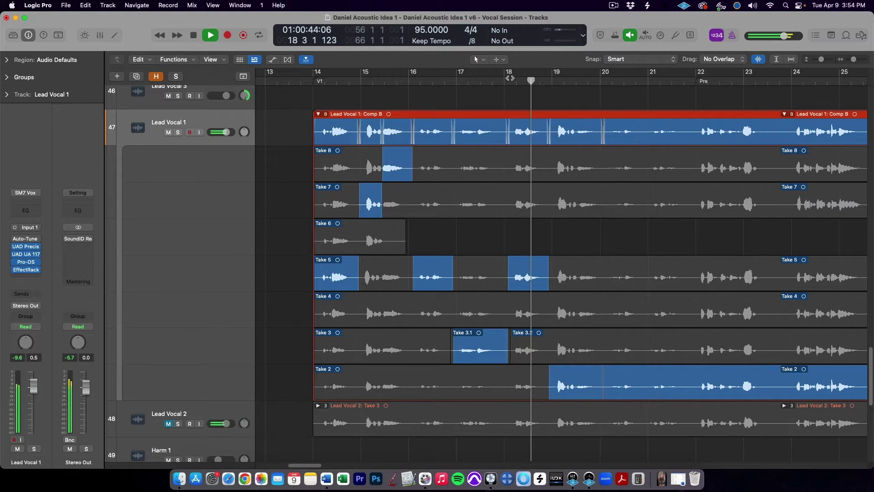
click(567, 166)
click(506, 82)
Compare Takes 7, 5 and 2 for bar 18, choose Take 7, and audition the section through bar 19.
click(521, 201)
click(507, 81)
click(525, 274)
click(507, 81)
click(527, 386)
click(506, 81)
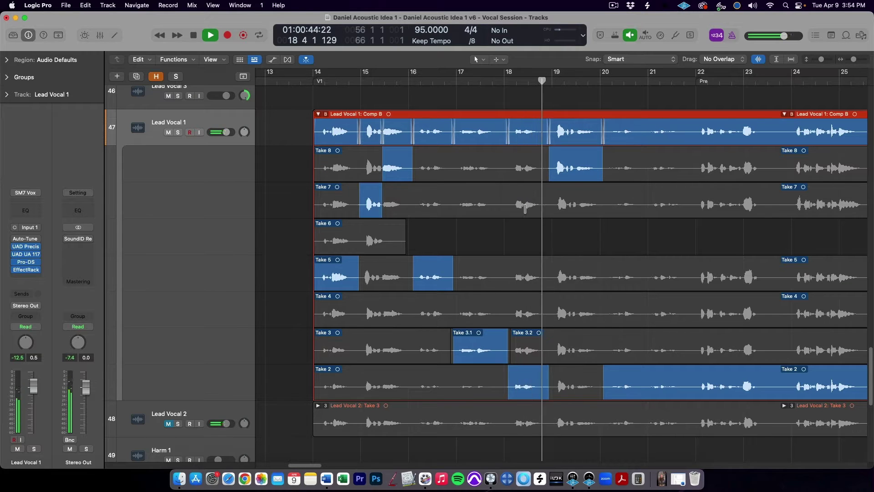
click(525, 205)
click(504, 82)
key(space)
Examine the Take 8 phrase in bar 19 up close and audition its timing from late bar 18.
scroll(559, 155, up, 5)
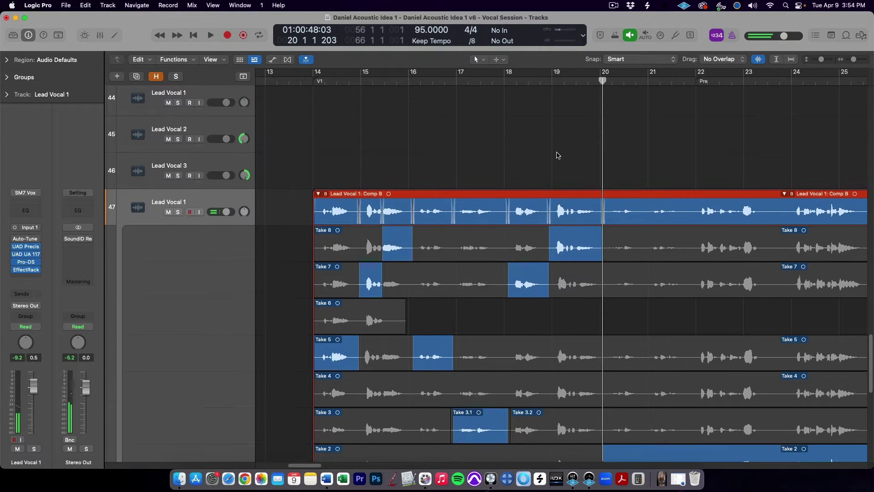
scroll(558, 156, down, 4)
drag(548, 132, 600, 196)
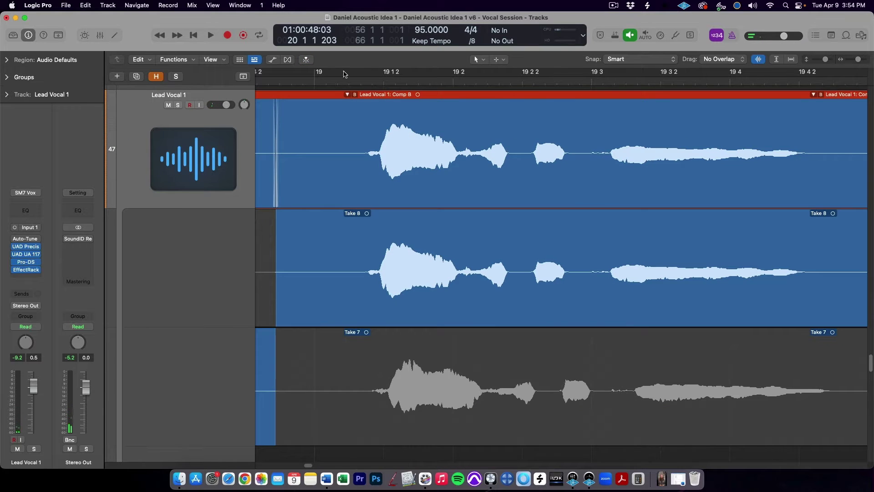
click(287, 80)
key(space)
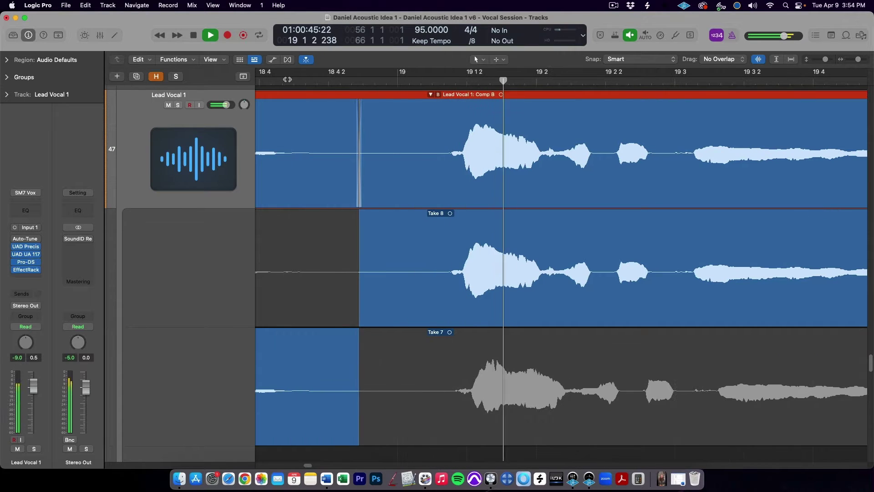
key(space)
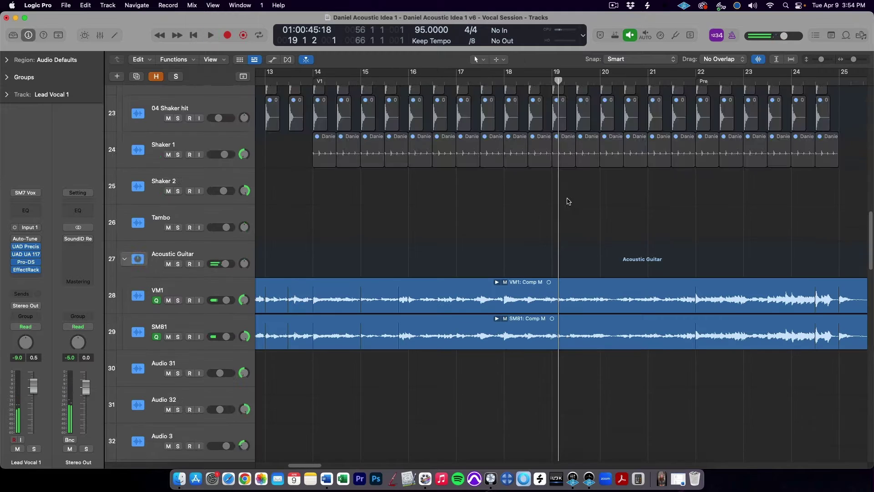
Move the Lead Vocal 1 track directly below the SM81 acoustic guitar track and audition the bar 19 phrase against the guitars.
scroll(568, 201, down, 15)
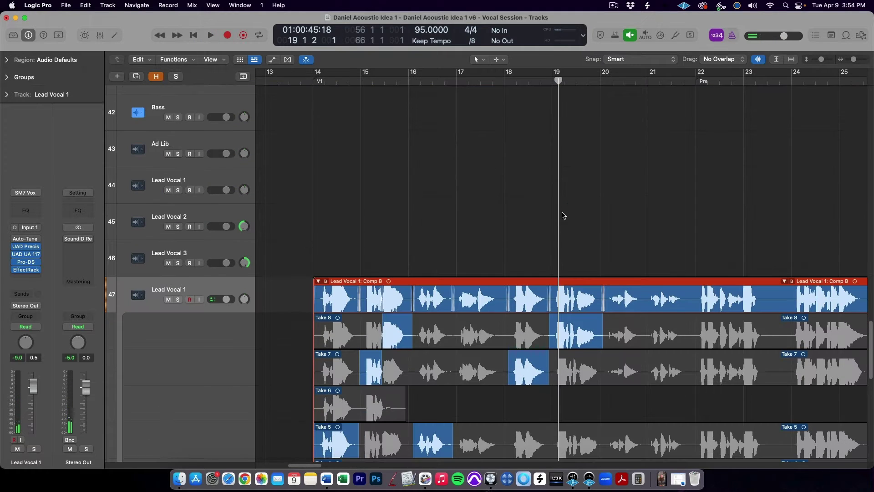
drag(234, 284, 246, 66)
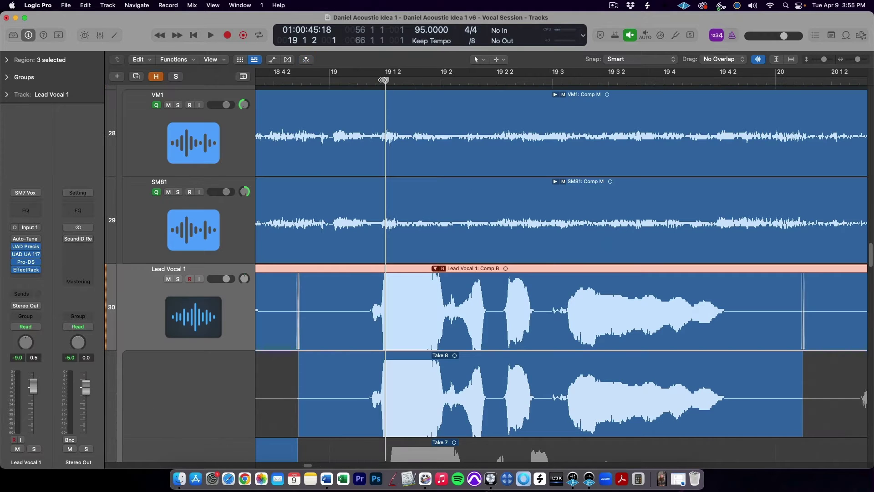
drag(383, 80, 300, 80)
key(space)
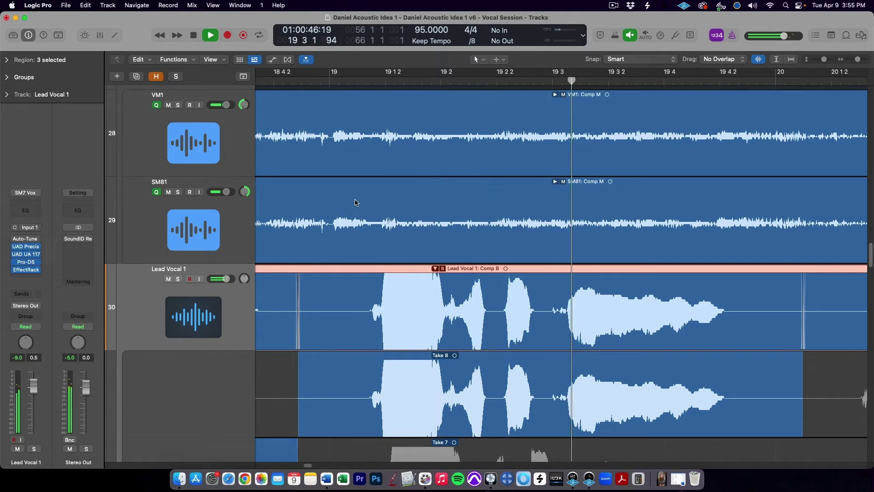
key(space)
Split Take 8's bar 19 phrase into its own region, nudge it slightly later in time, and audition it.
scroll(284, 351, down, 1)
drag(284, 351, 831, 360)
click(660, 339)
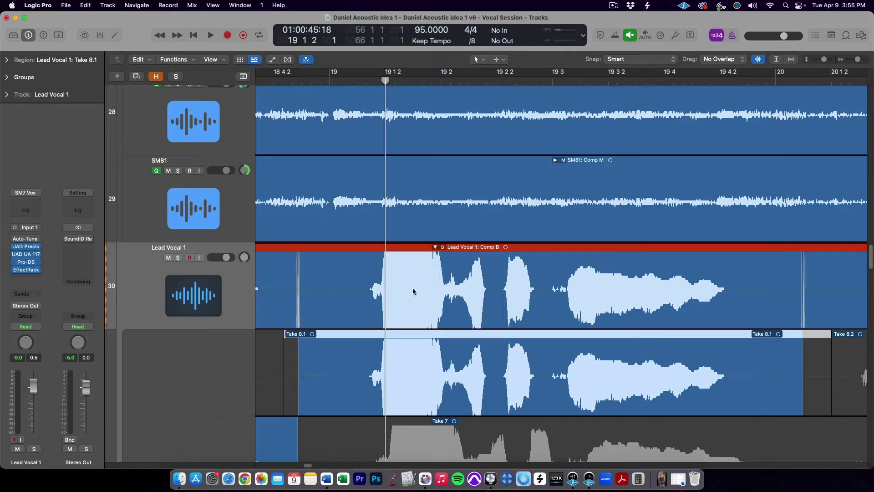
drag(401, 357, 405, 359)
click(288, 79)
key(space)
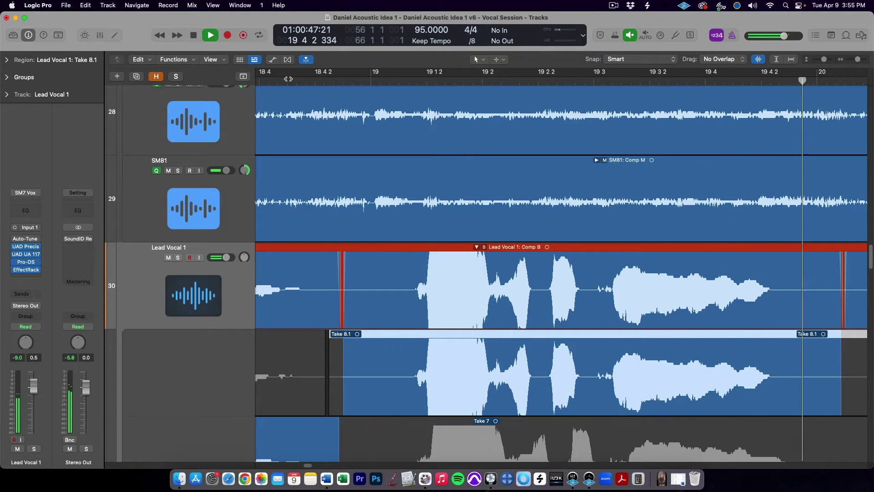
key(space)
Comp the short passage at the end of bar 24 from Take 8 and audition the transition into bar 25.
drag(545, 173, 555, 173)
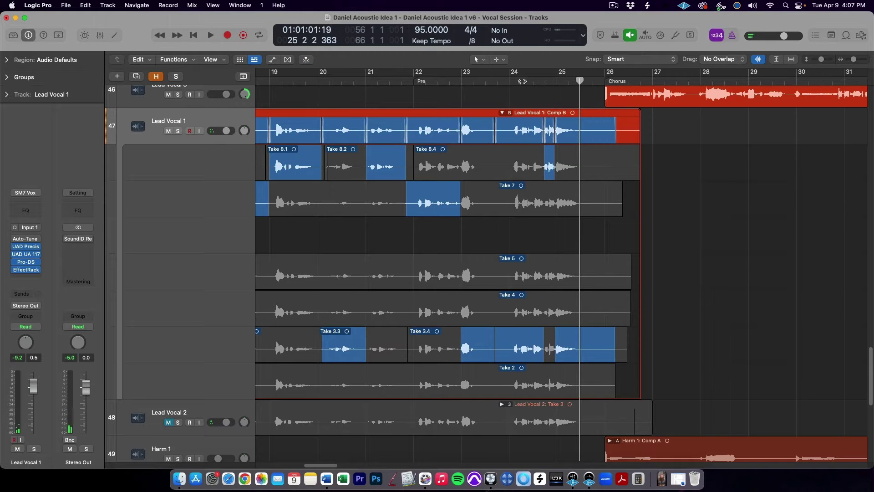
key(space)
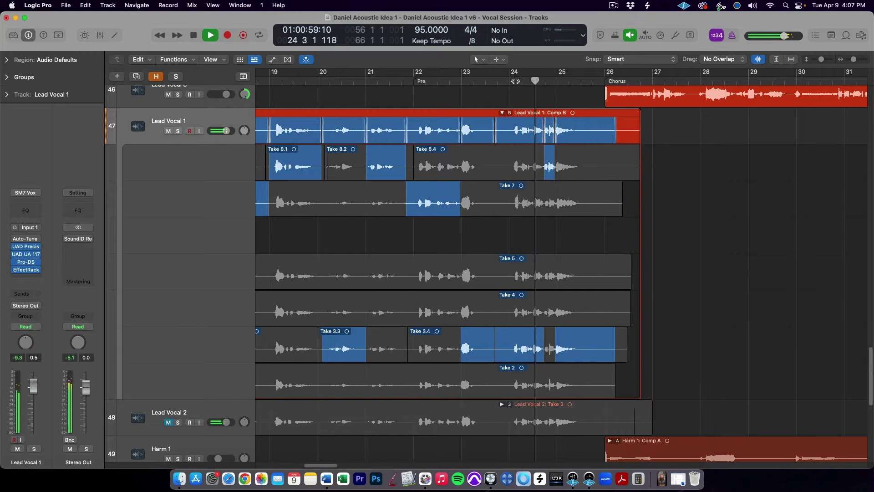
key(space)
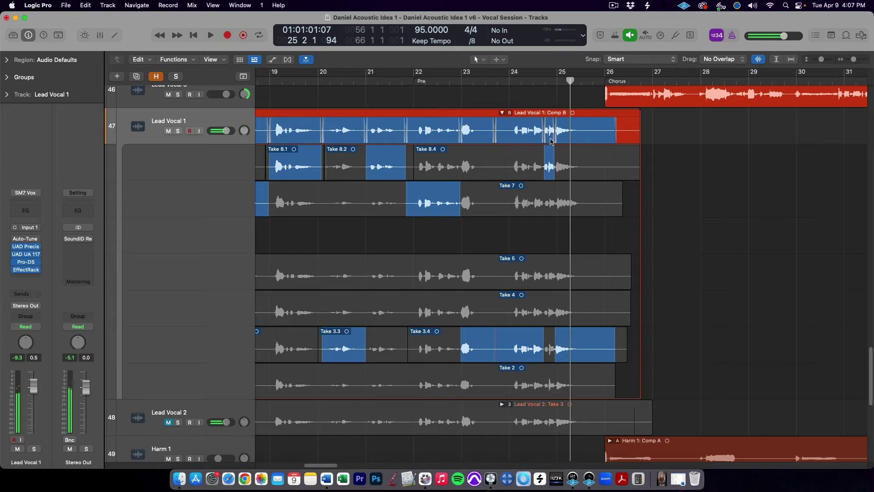
Extend the Take 8 section at the end of bar 24 to just before bar 25, and start it slightly earlier before beat 4.
drag(535, 122, 566, 171)
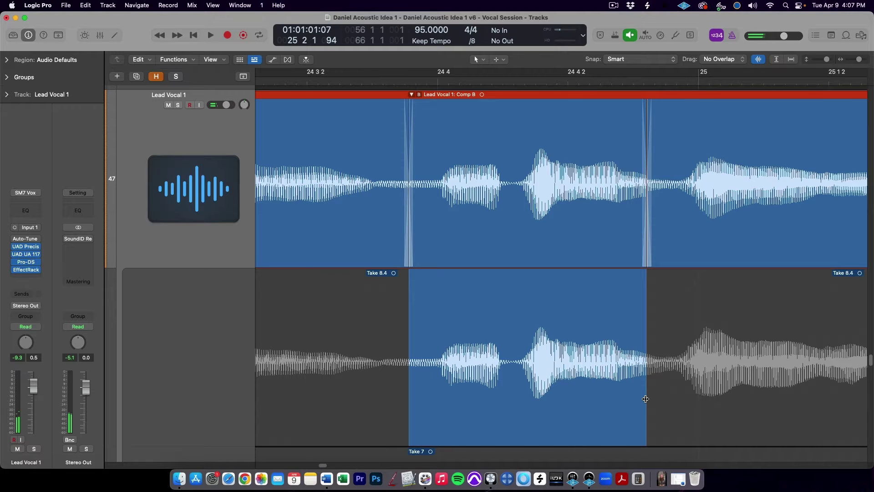
drag(646, 399, 675, 401)
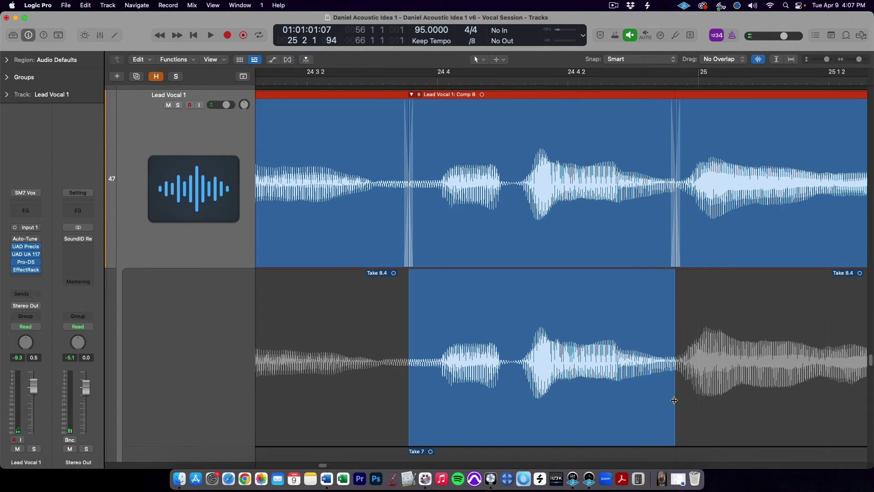
drag(414, 396, 379, 396)
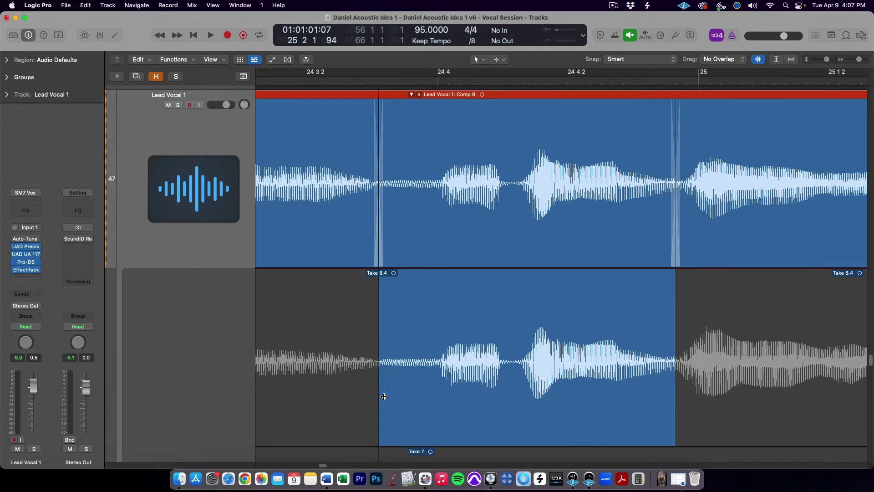
Audition the Lead Vocal 1 comp around bars 24 and 25, and play the whole verse from just before bar 14.
key(z)
key(space)
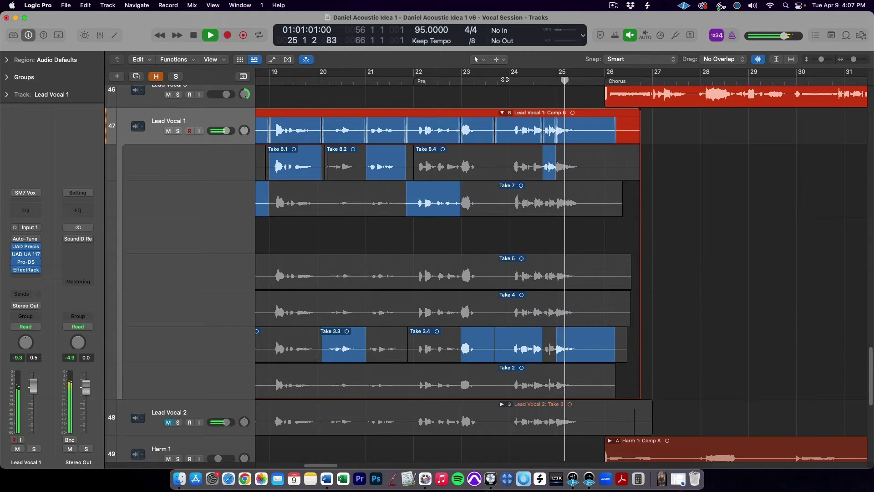
key(space)
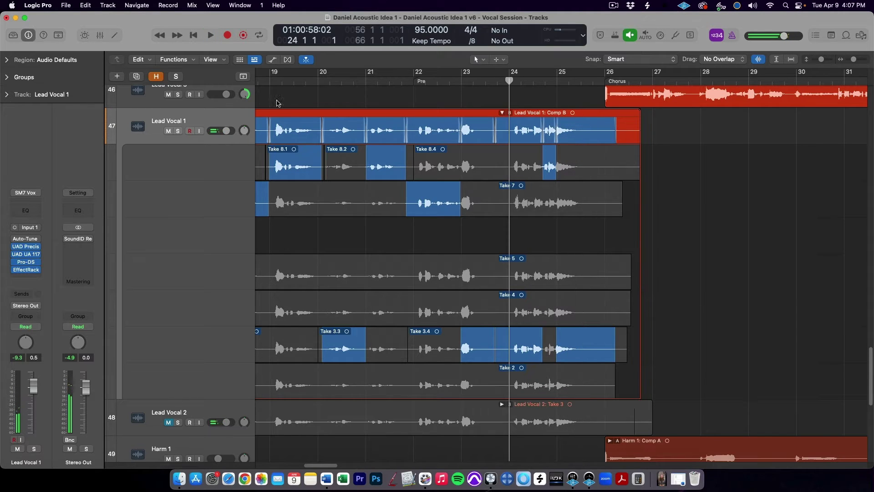
click(182, 131)
key(space)
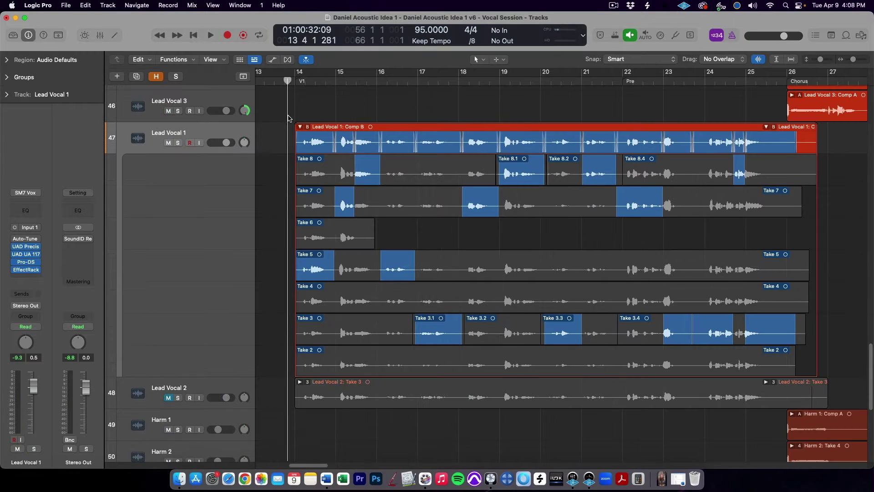
key(space)
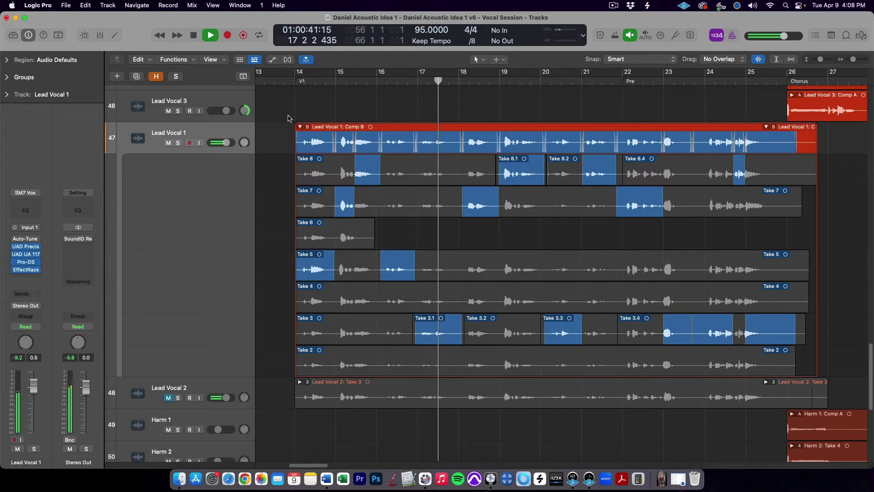
key(space)
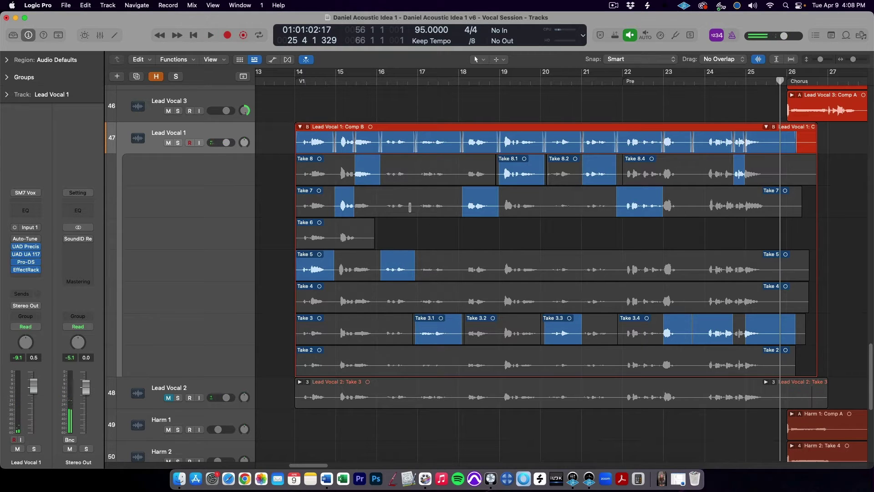
Fill the gap between the bar 17 and bar 18 phrases with a section split from Take 5, and audition it.
drag(414, 113, 482, 360)
click(445, 81)
key(space)
key(space)
key(s)
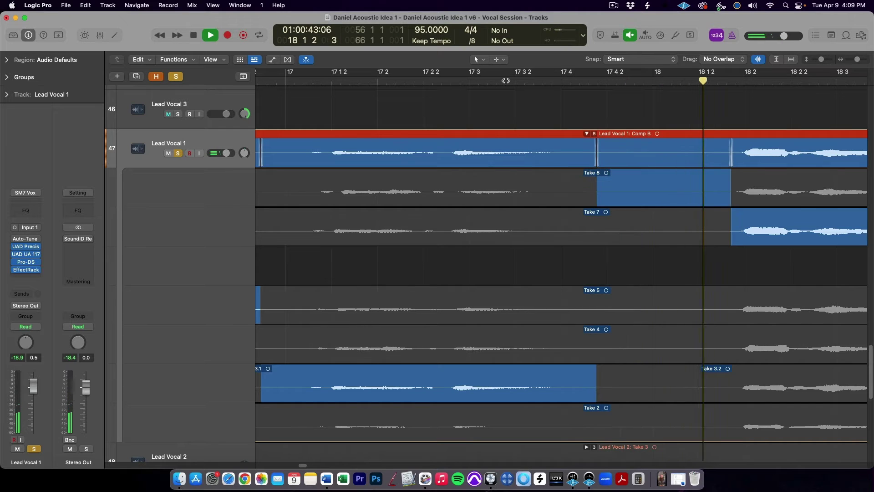
key(space)
key(super+z)
drag(292, 307, 759, 301)
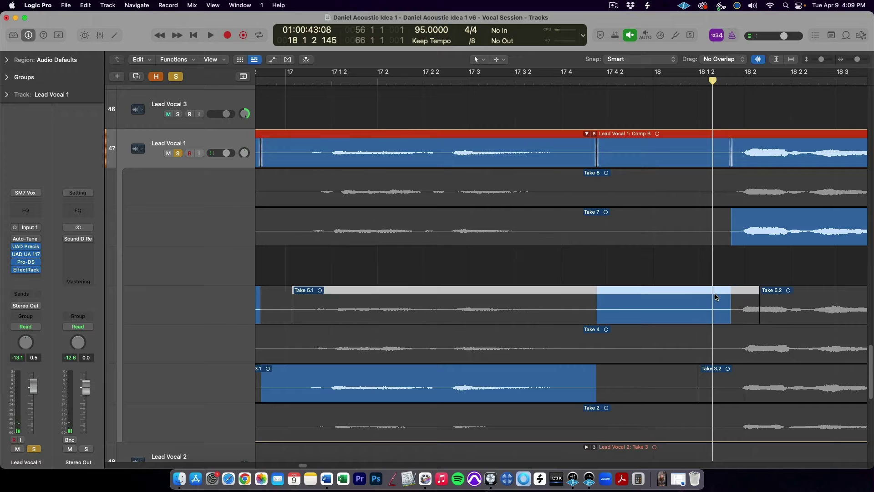
mouse_move(570, 302)
mouse_down()
mouse_move(566, 308)
mouse_move(560, 290)
mouse_up()
click(370, 80)
key(space)
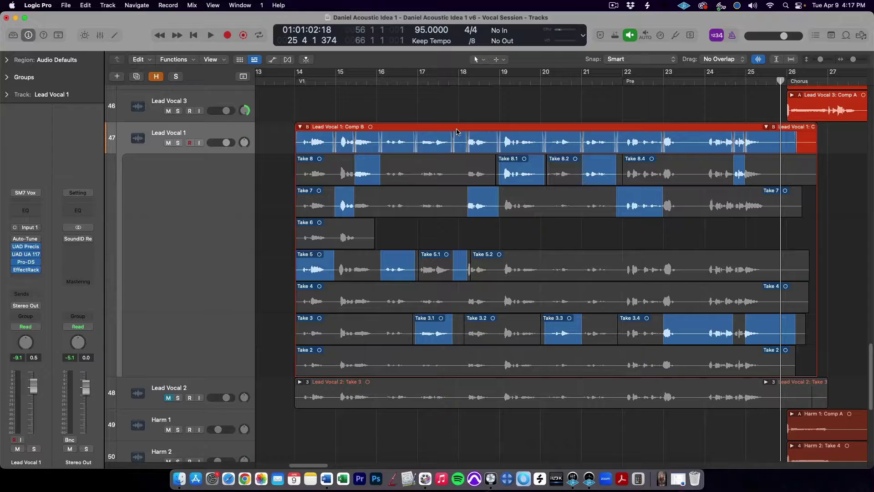
Collapse the verse Lead Vocal 1 take folder, mute that track, and unmute Lead Vocal 2 with its take folder open.
click(300, 127)
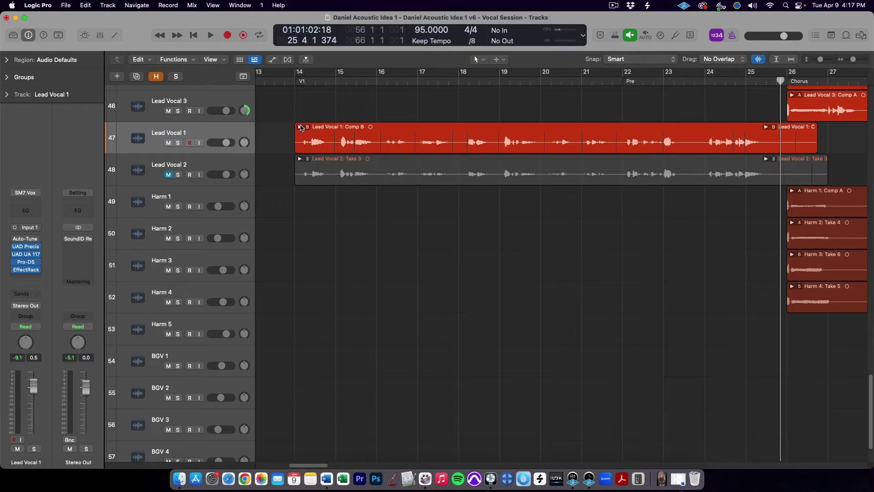
click(170, 143)
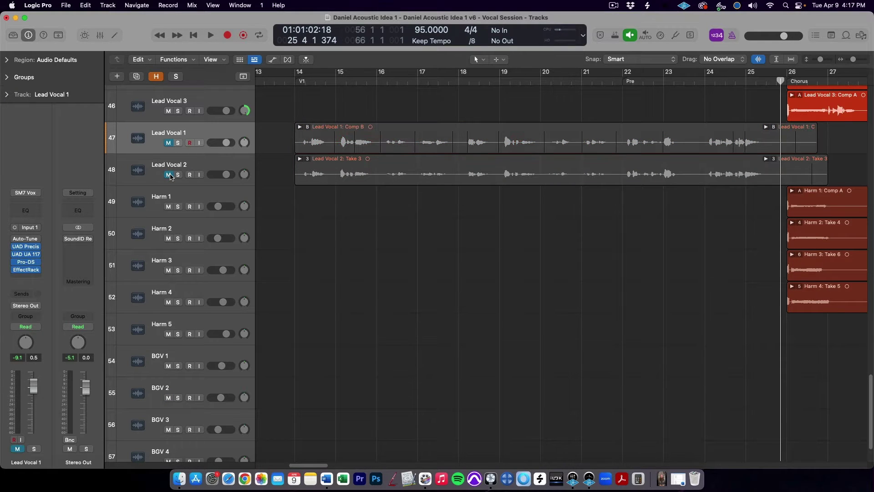
click(169, 175)
click(300, 159)
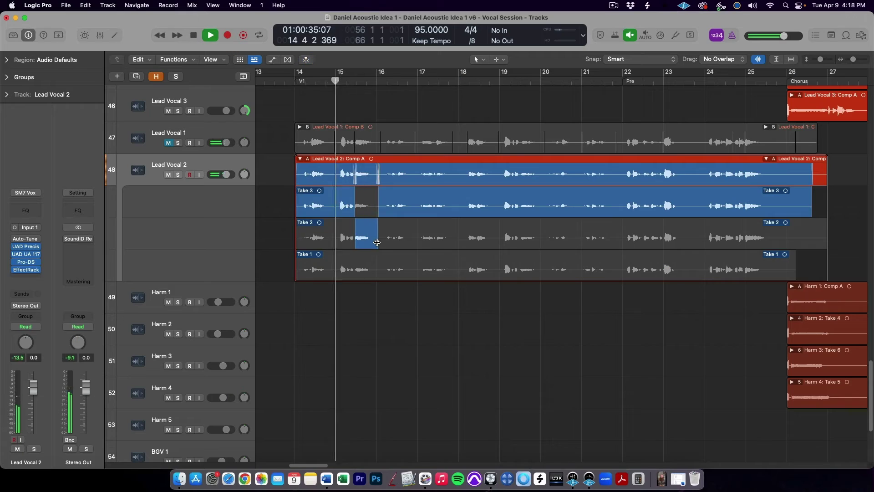
Comp Lead Vocal 2 with Take 2 for bar 15, Take 1 for bar 16 and Take 2 for bar 17.
drag(355, 241, 336, 242)
drag(378, 241, 450, 241)
drag(381, 271, 418, 271)
click(399, 204)
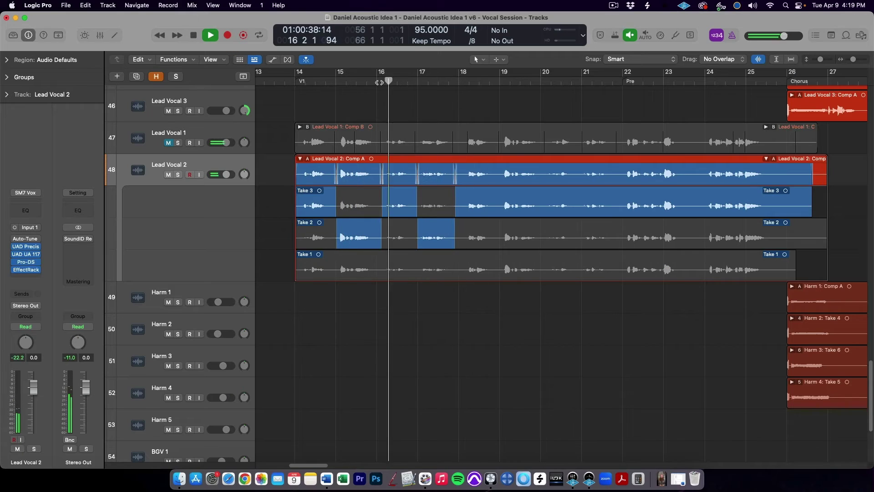
click(399, 270)
Comp Lead Vocal 2 with Take 3 for bar 18, Take 2 for bar 19, Take 1 for bar 20 and Take 2 for bar 21.
drag(454, 239, 544, 239)
click(460, 82)
drag(462, 207, 494, 207)
scroll(542, 214, right, 5)
drag(440, 269, 478, 269)
drag(475, 239, 511, 239)
drag(441, 238, 518, 238)
drag(519, 239, 581, 239)
Comp Lead Vocal 2 with Takes 1 and 2 across bar 22, Take 3 for bar 23, Take 1 for bars 24–25 and Take 2 for the ending.
drag(516, 269, 536, 269)
drag(554, 210, 596, 212)
drag(595, 239, 720, 239)
drag(595, 269, 688, 270)
scroll(344, 158, left, 3)
key(space)
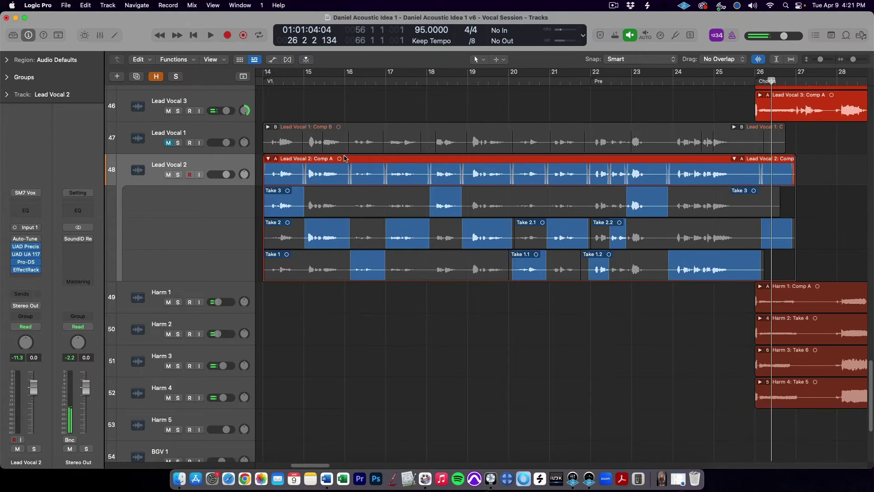
Solo the verse Lead Vocal 1 and Lead Vocal 2 tracks and audition them together from bar 14.
click(178, 143)
click(178, 175)
click(267, 79)
key(space)
click(177, 143)
click(178, 175)
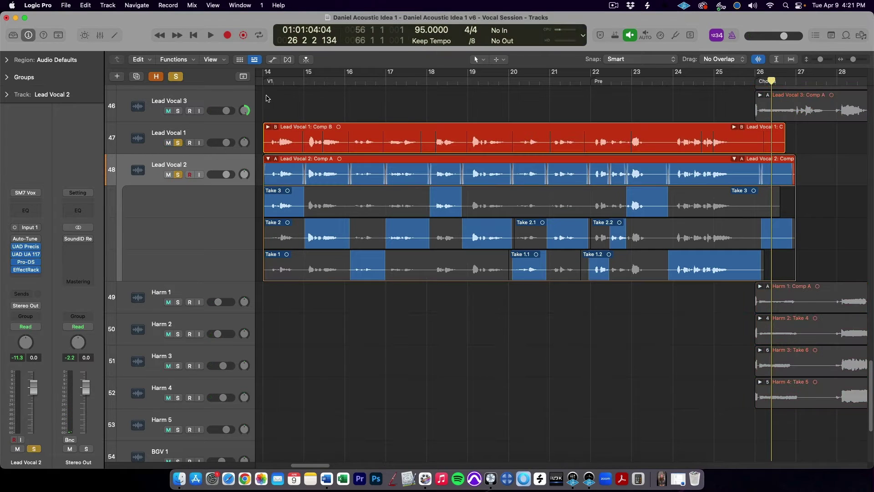
click(264, 80)
key(space)
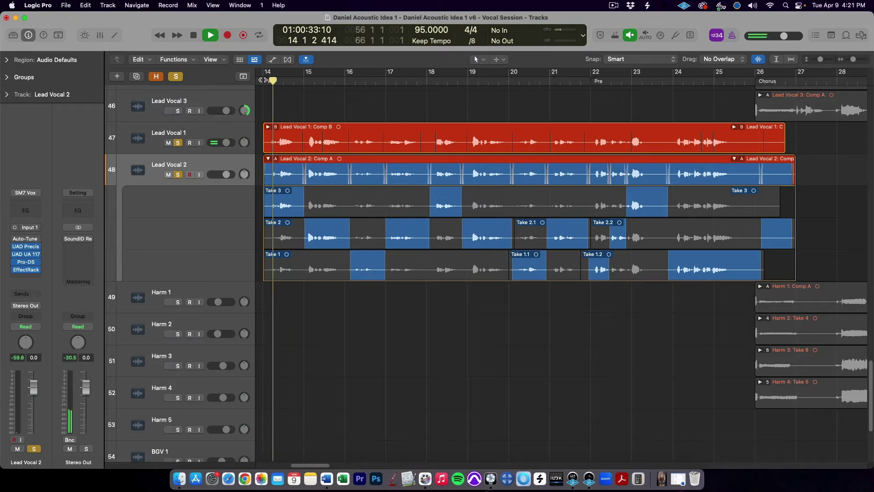
key(space)
Split Take 3's bar 14 phrase on Lead Vocal 2 into its own region, nudge it slightly earlier, and audition the result.
drag(687, 270, 255, 272)
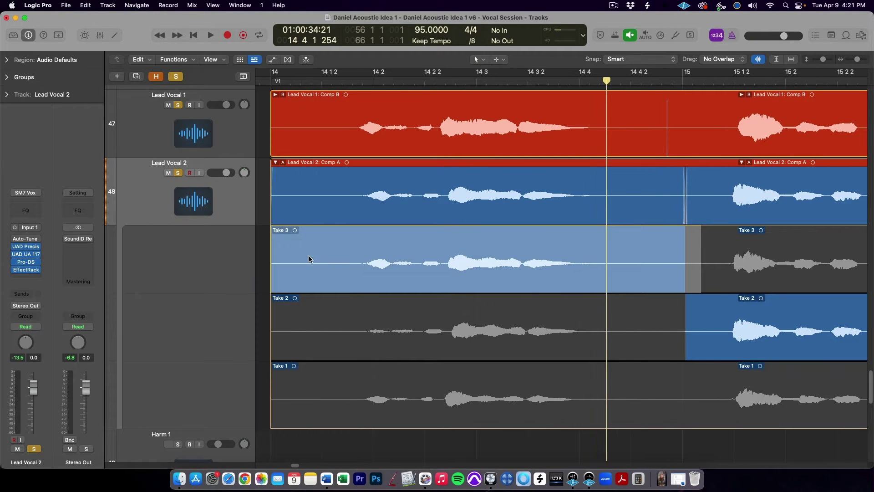
click(353, 247)
click(359, 81)
drag(420, 240, 413, 240)
click(292, 80)
key(space)
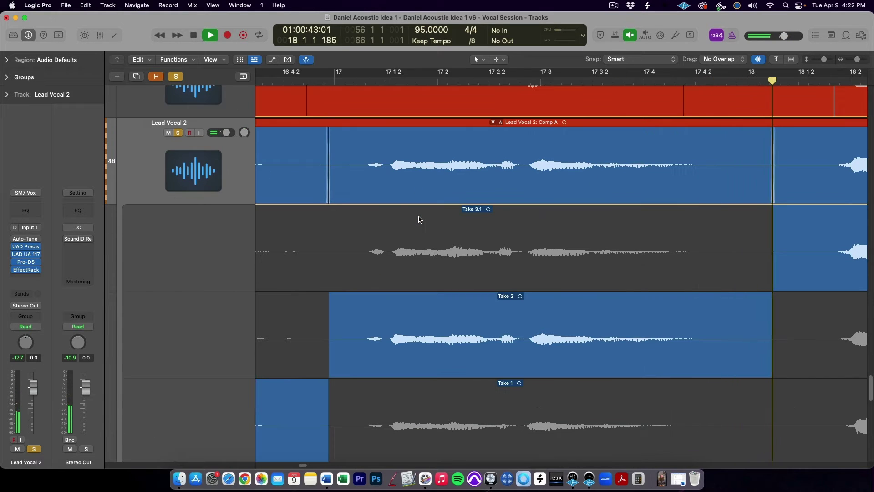
Replace the short Lead Vocal 2 passage after bar 17 beat 2 with Take 1 and audition the phrase.
key(space)
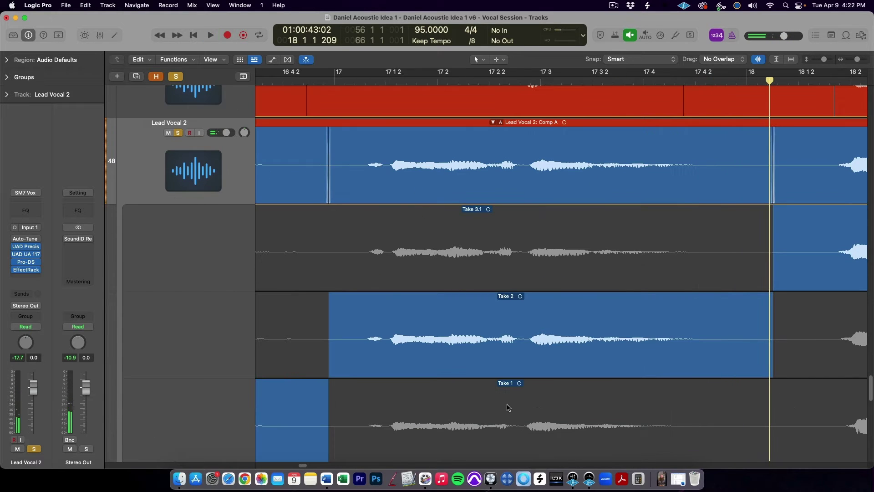
drag(513, 428, 400, 427)
drag(401, 334, 450, 334)
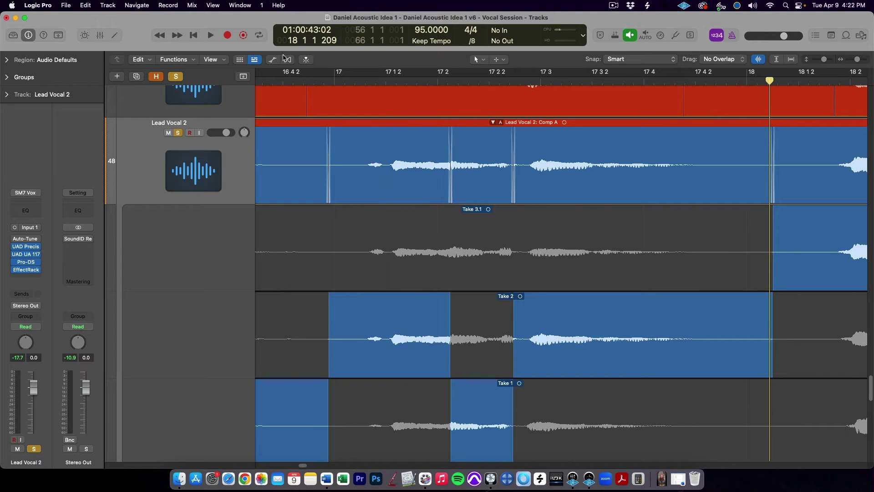
click(287, 81)
key(space)
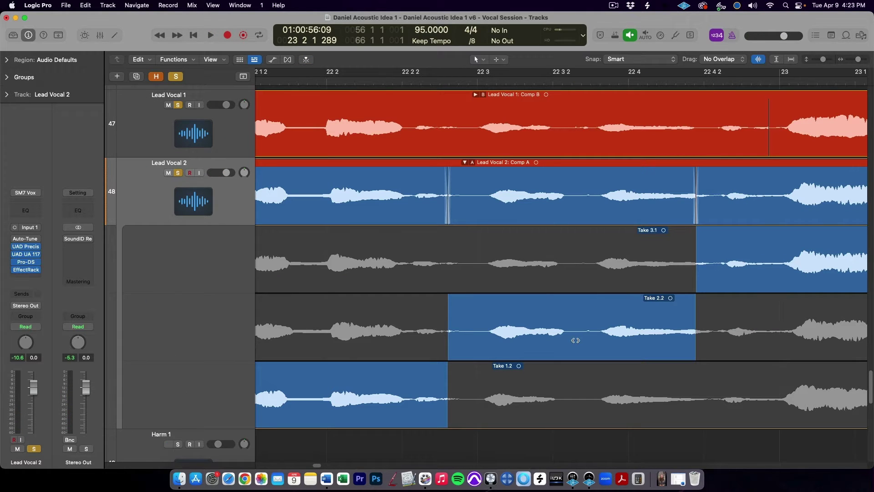
Split Take 2's bar 22 beat 3 word into its own region, move it slightly earlier to match Lead Vocal 1, and audition it.
drag(447, 354, 465, 353)
drag(580, 339, 466, 351)
click(518, 320)
click(483, 126)
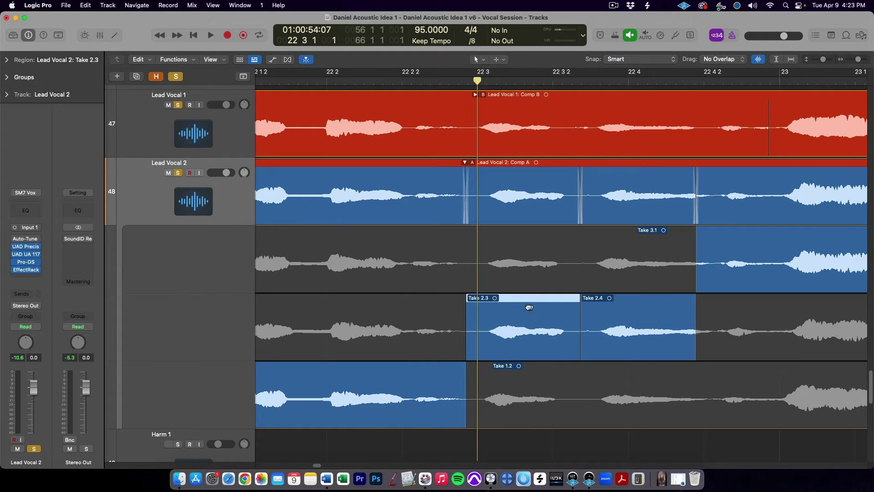
drag(529, 306, 522, 311)
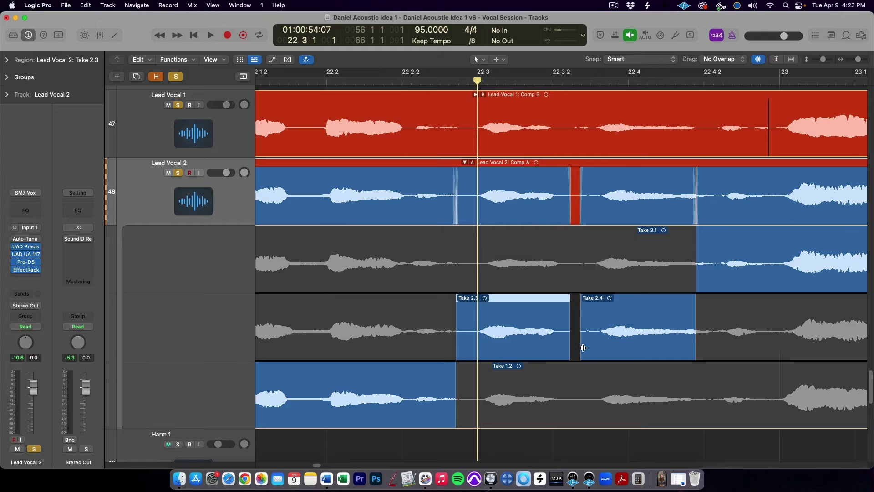
key(space)
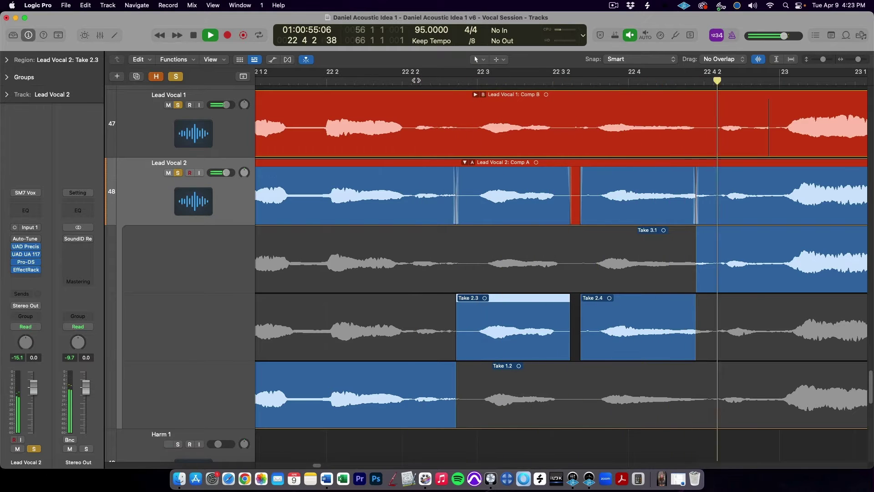
Fill the small gap after the moved Take 2 word in bar 22 with Take 3 and audition the edit.
scroll(527, 260, left, 5)
drag(429, 265, 443, 267)
key(space)
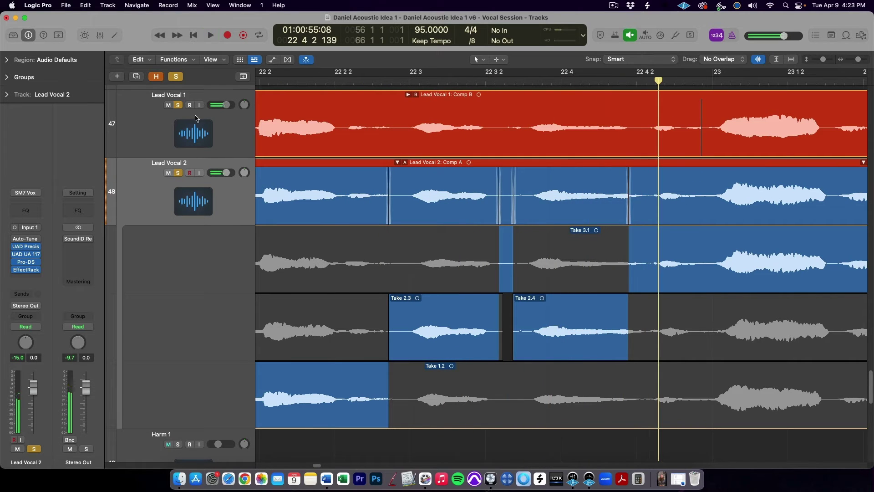
Unsolo the lead vocals and audition the full vocal arrangement from bar 25 into the chorus.
click(178, 105)
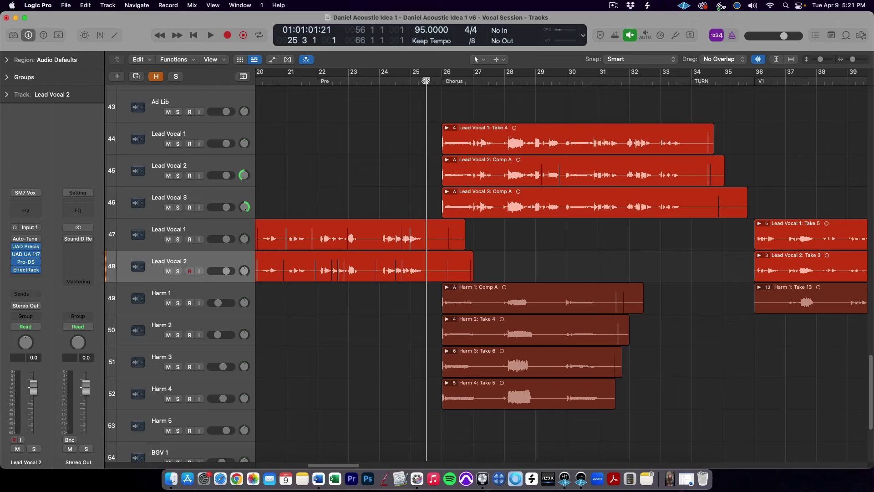
key(space)
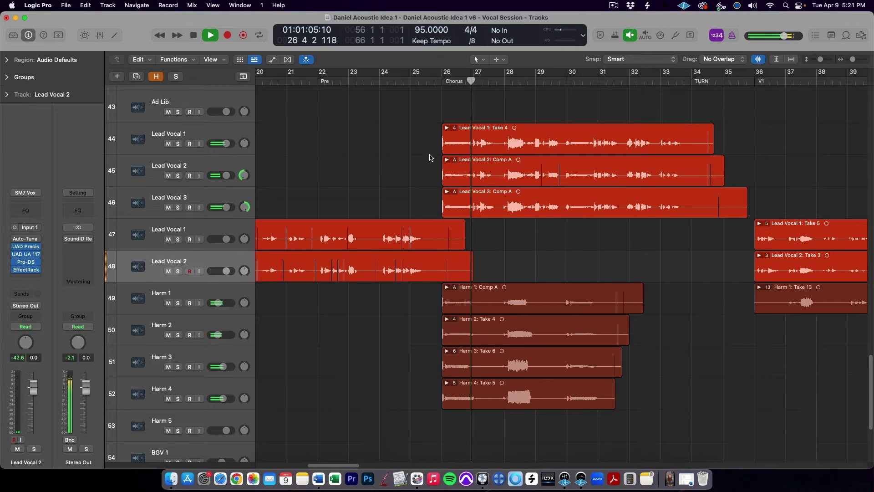
key(space)
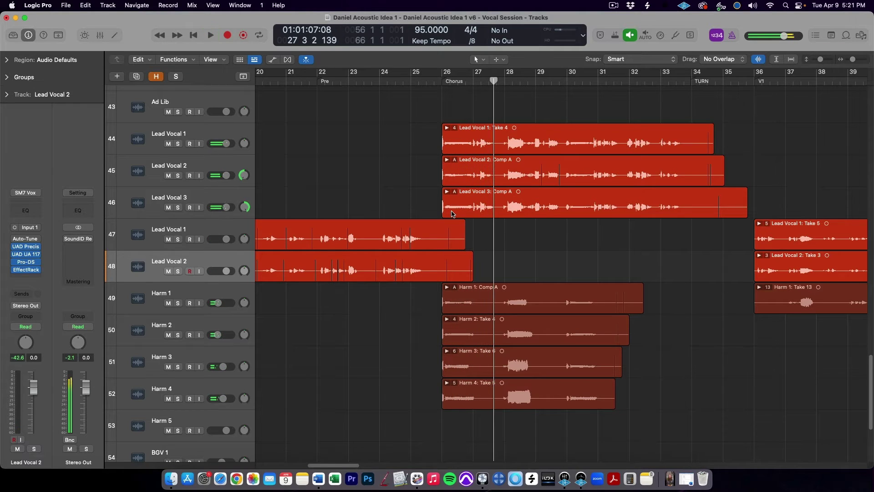